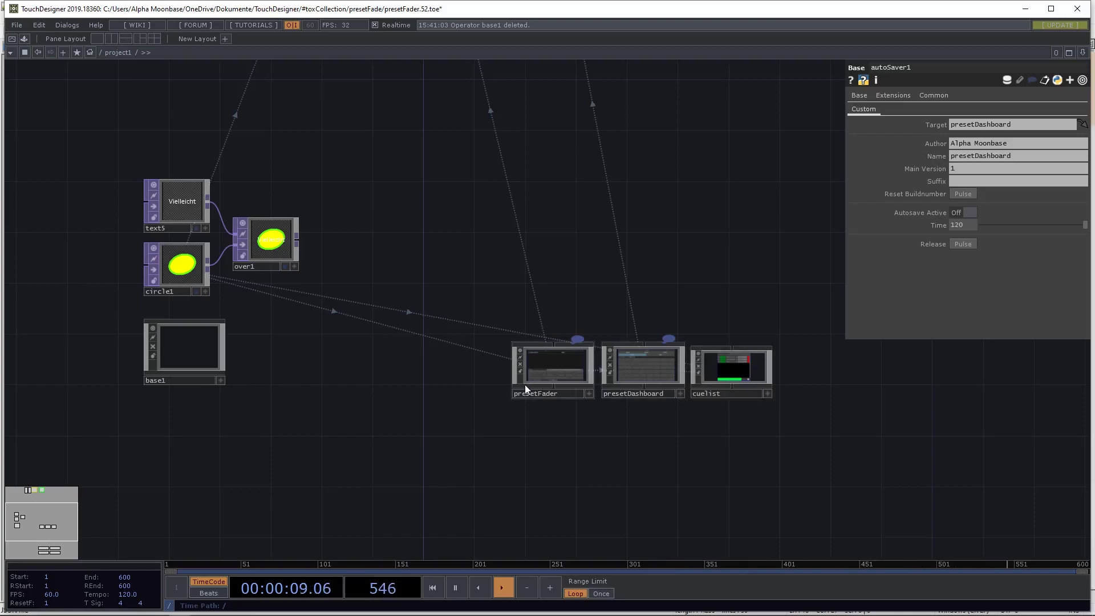
# Step: Open the presetFader component's viewer in a floating window and place it over the network
pyautogui.click(539, 369)
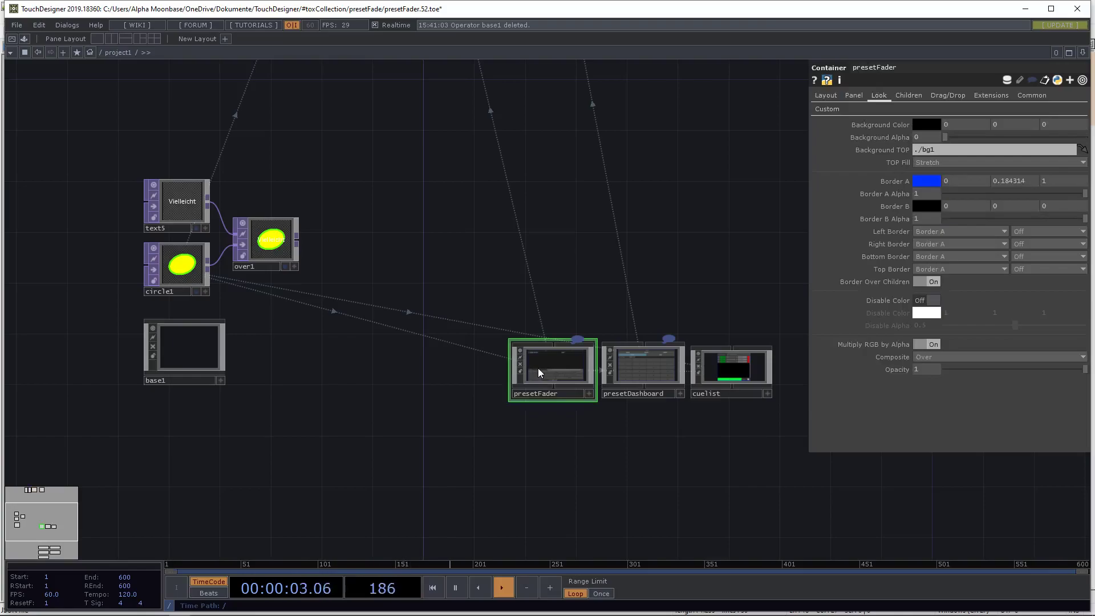
pyautogui.rightClick(556, 363)
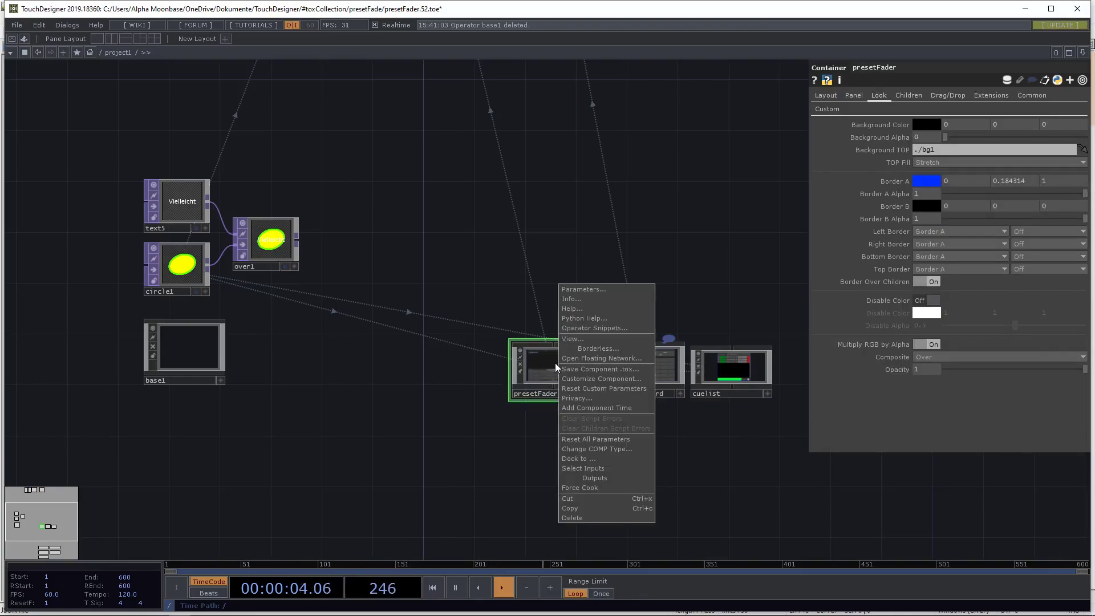
pyautogui.click(572, 340)
pyautogui.moveTo(514, 237); pyautogui.dragTo(485, 177)
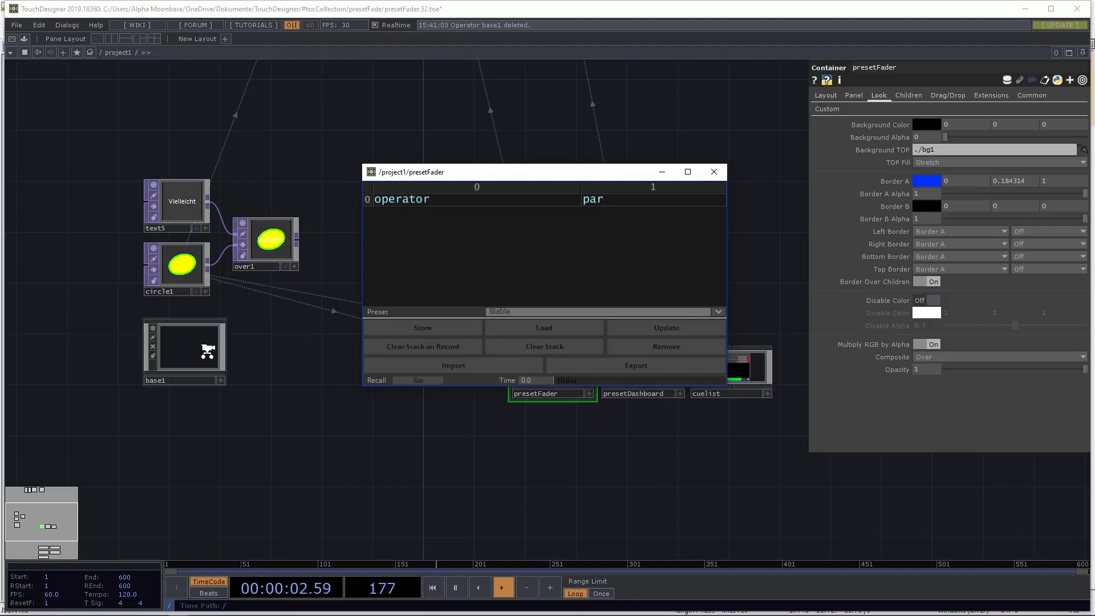
# Step: Add circle1's Fill Color and Radius parameters to the presetFader stack
pyautogui.scroll(2, 207, 351)
pyautogui.click(179, 273)
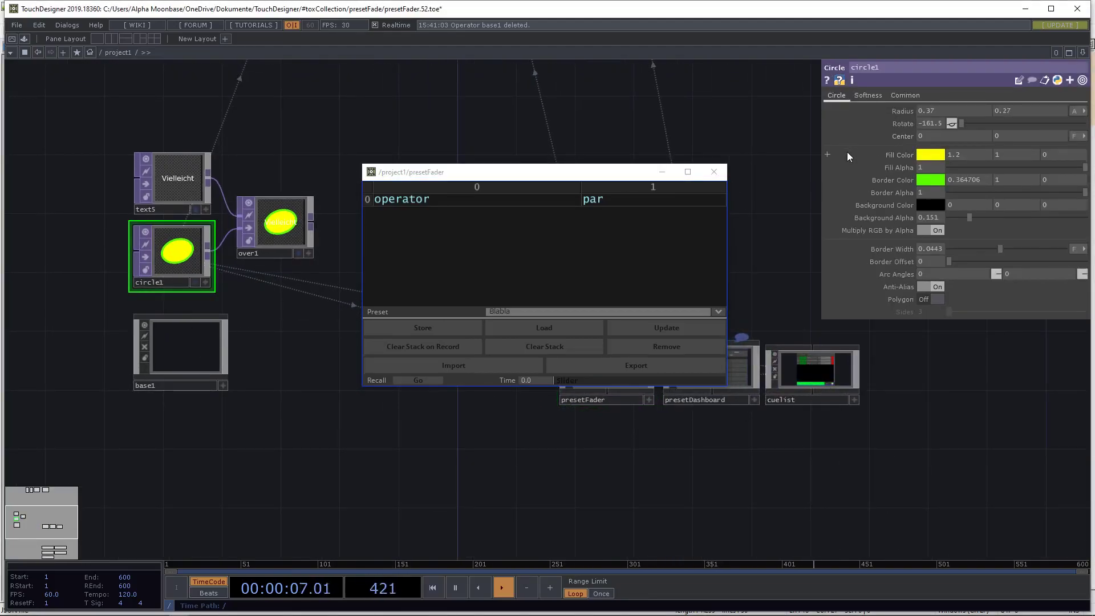
pyautogui.moveTo(847, 152); pyautogui.dragTo(496, 255)
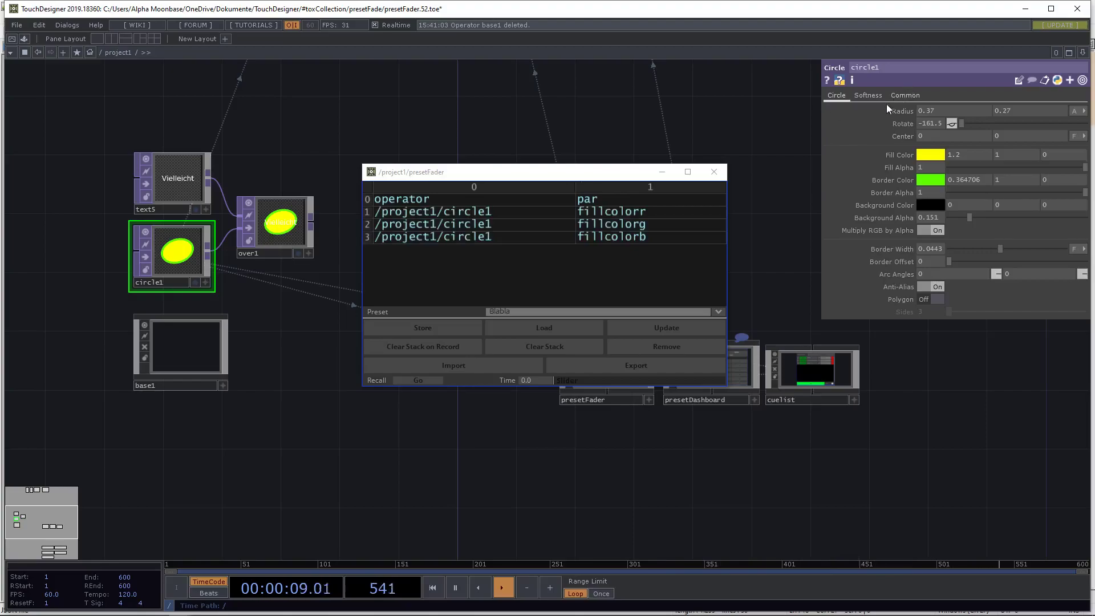
pyautogui.moveTo(881, 111); pyautogui.dragTo(538, 273)
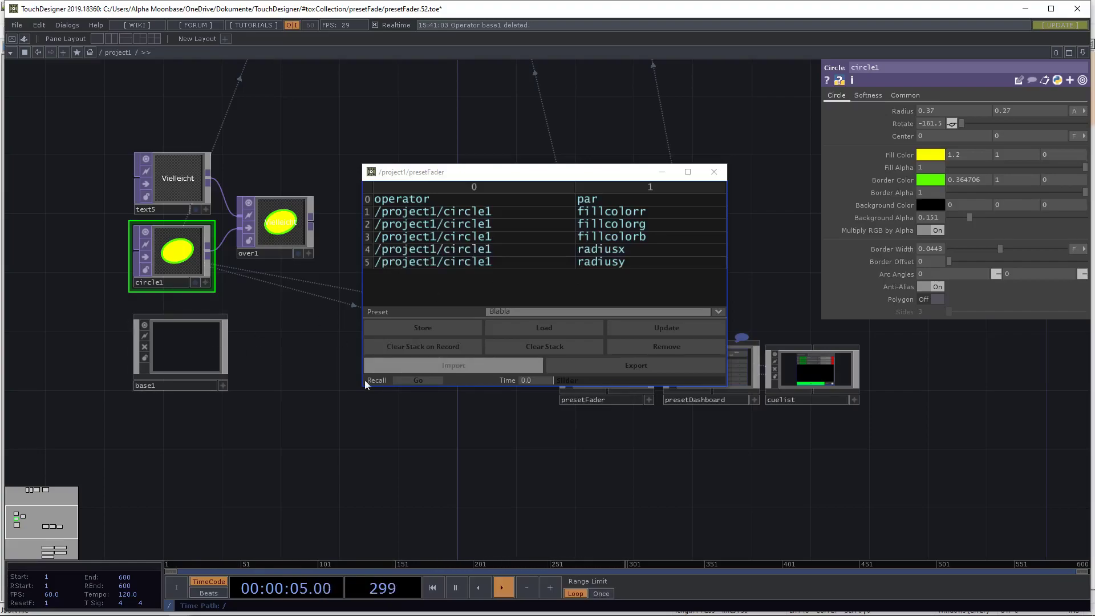
# Step: Add all of base1's custom parameters to the presetFader stack
pyautogui.click(176, 361)
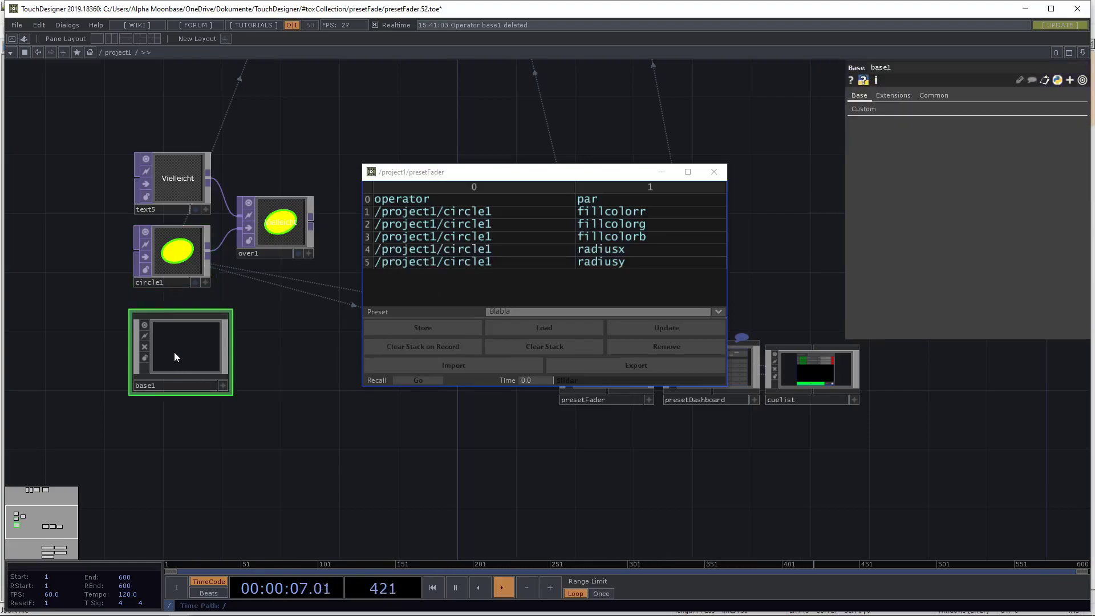
pyautogui.click(863, 109)
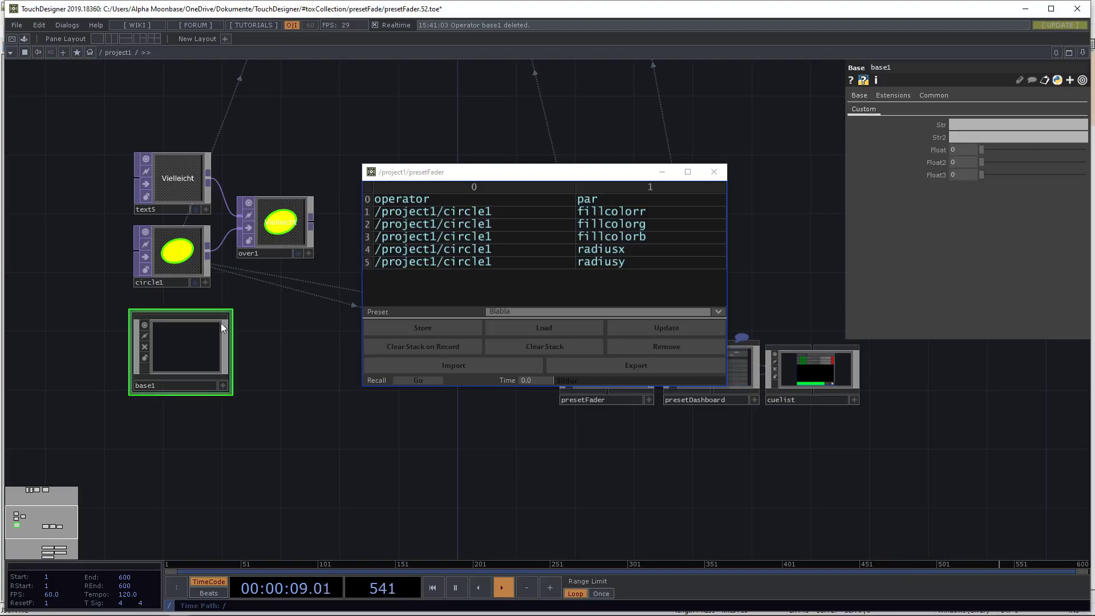
pyautogui.moveTo(187, 357); pyautogui.dragTo(482, 277)
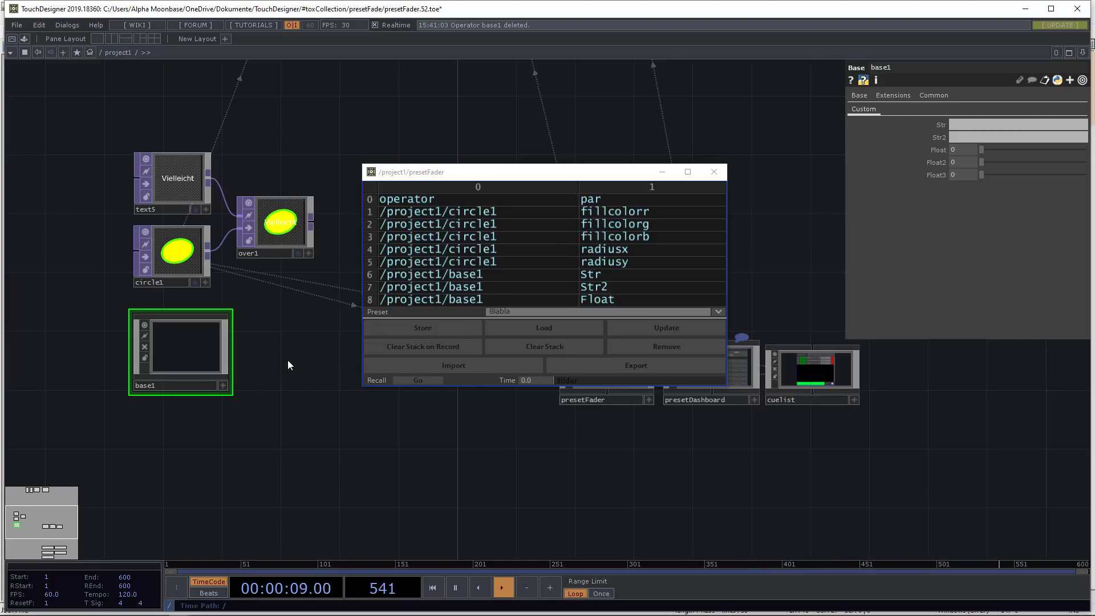
pyautogui.moveTo(288, 361); pyautogui.dragTo(188, 364)
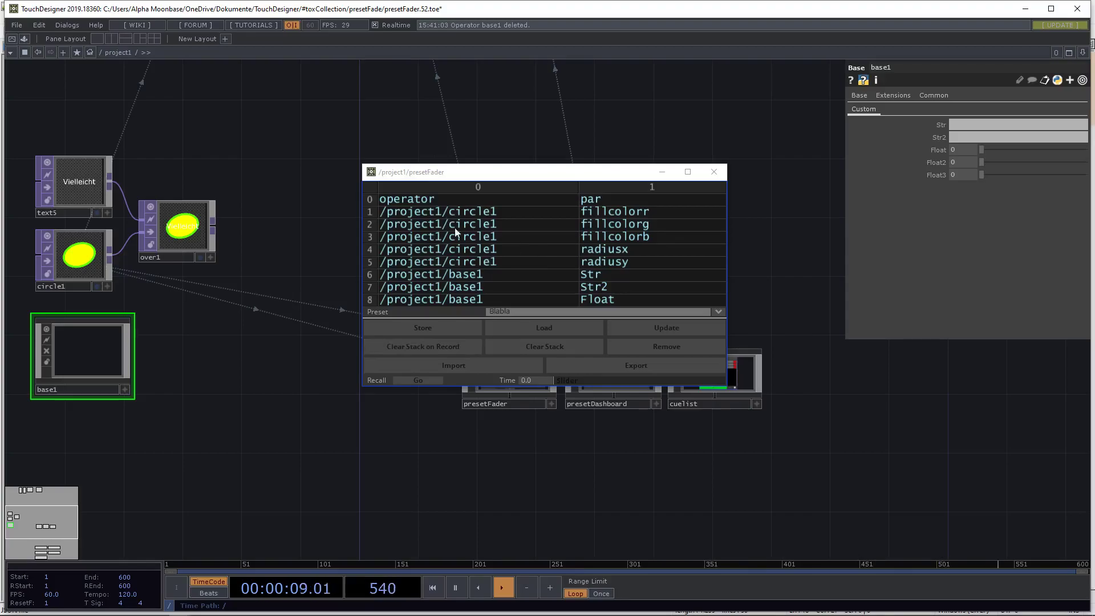
# Step: Store the stacked parameters as preset Blabla, leaving Clear Stack on Record switched off
pyautogui.click(436, 349)
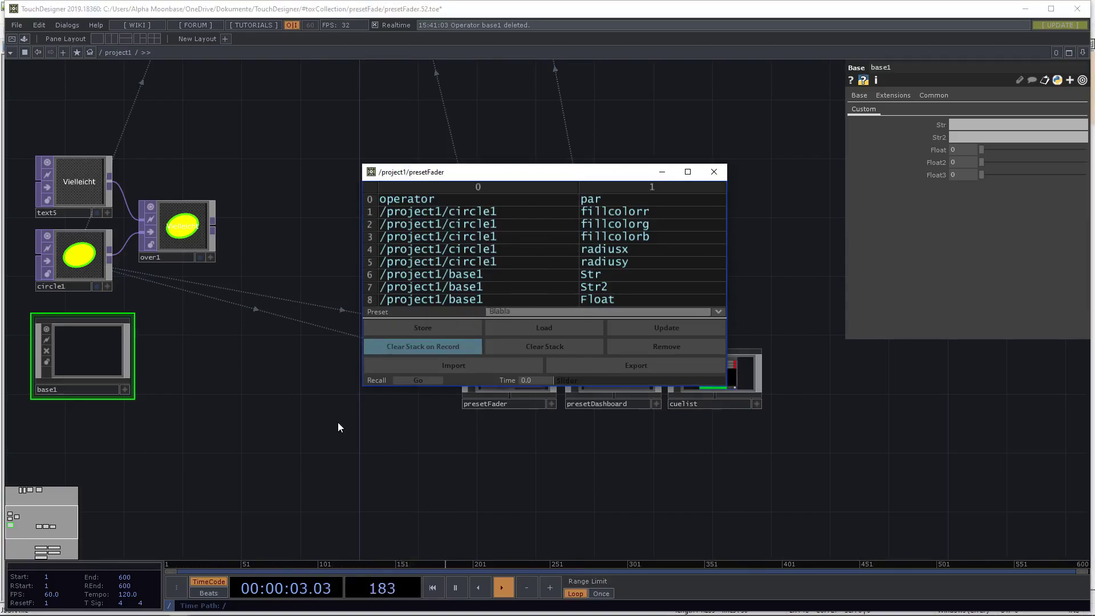
pyautogui.click(429, 346)
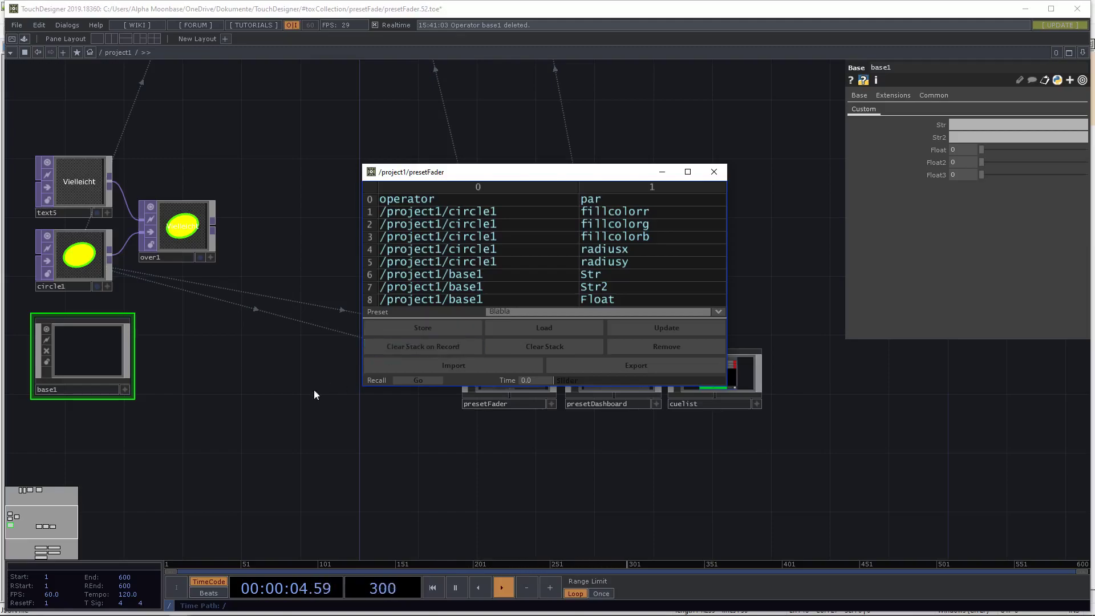
pyautogui.moveTo(293, 396); pyautogui.dragTo(314, 406)
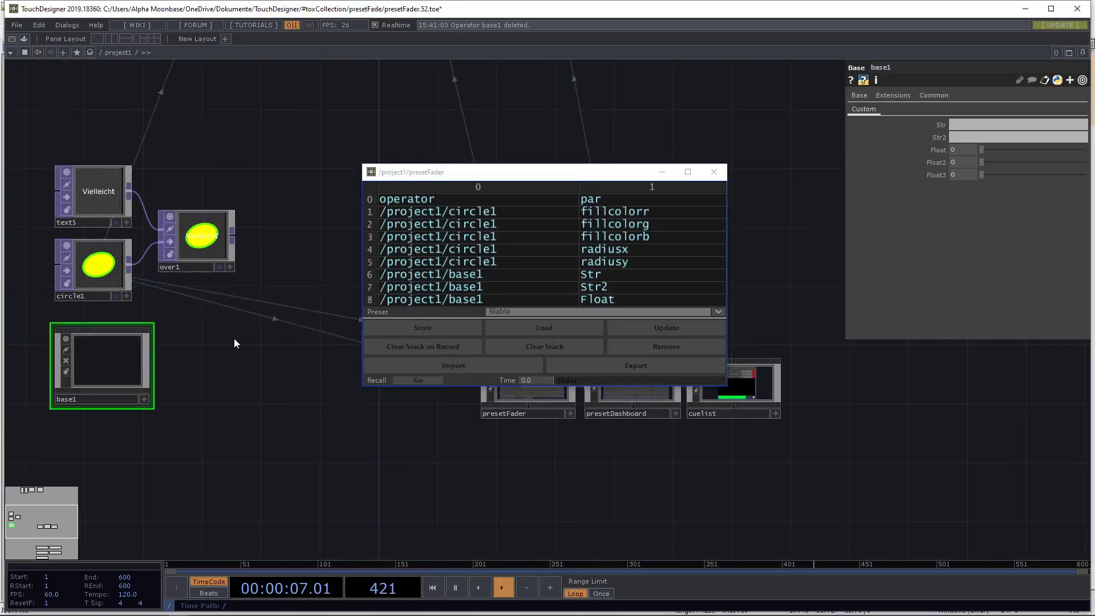
pyautogui.moveTo(225, 365); pyautogui.dragTo(279, 381)
pyautogui.scroll(1, 264, 385)
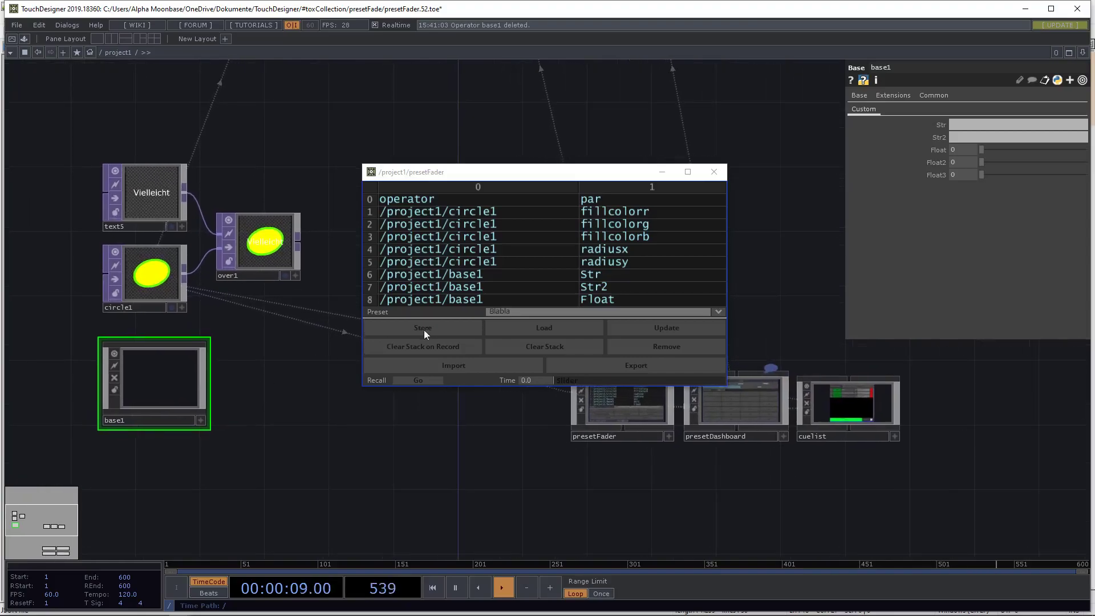
pyautogui.click(423, 330)
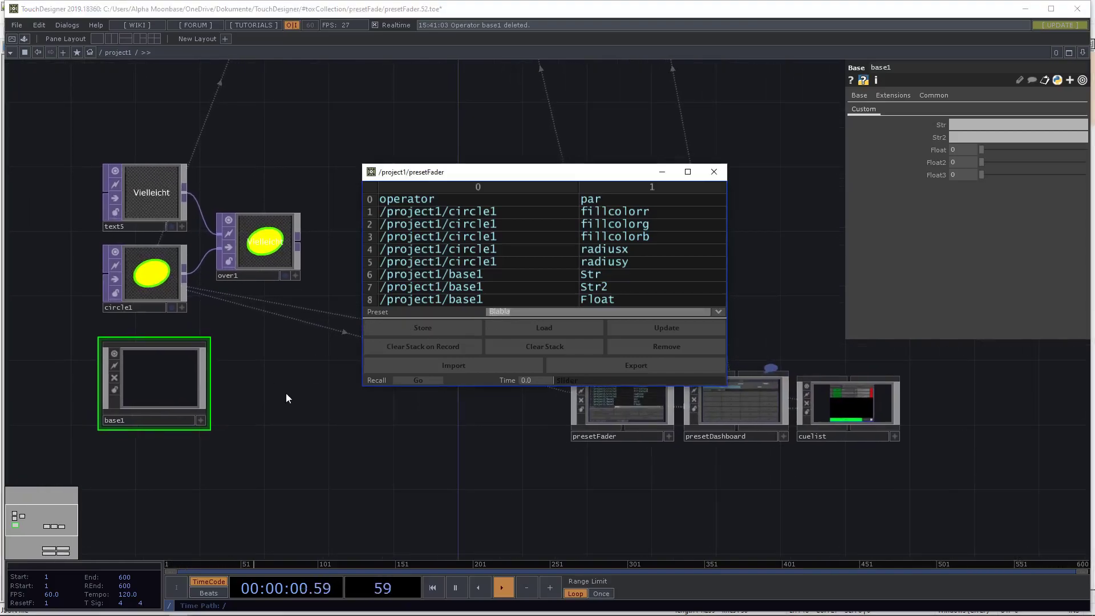
pyautogui.click(429, 331)
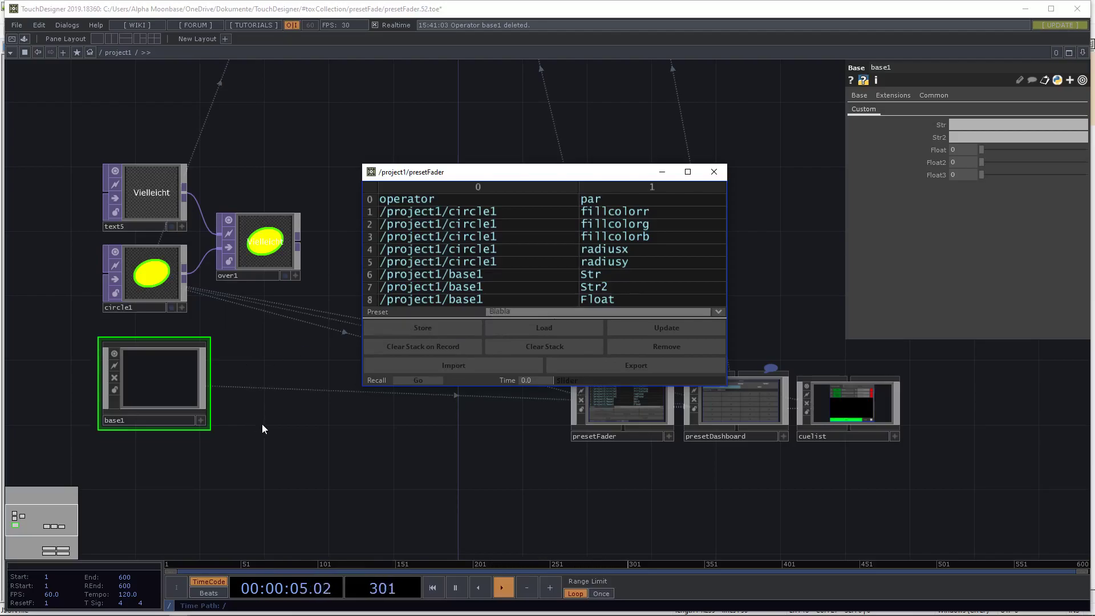
# Step: Set base1's Float to 0.346, Float2 to 0.451 and Float3 to 0.604, and circle1's horizontal radius to 0.07
pyautogui.click(1019, 149)
pyautogui.click(1029, 163)
pyautogui.click(1044, 174)
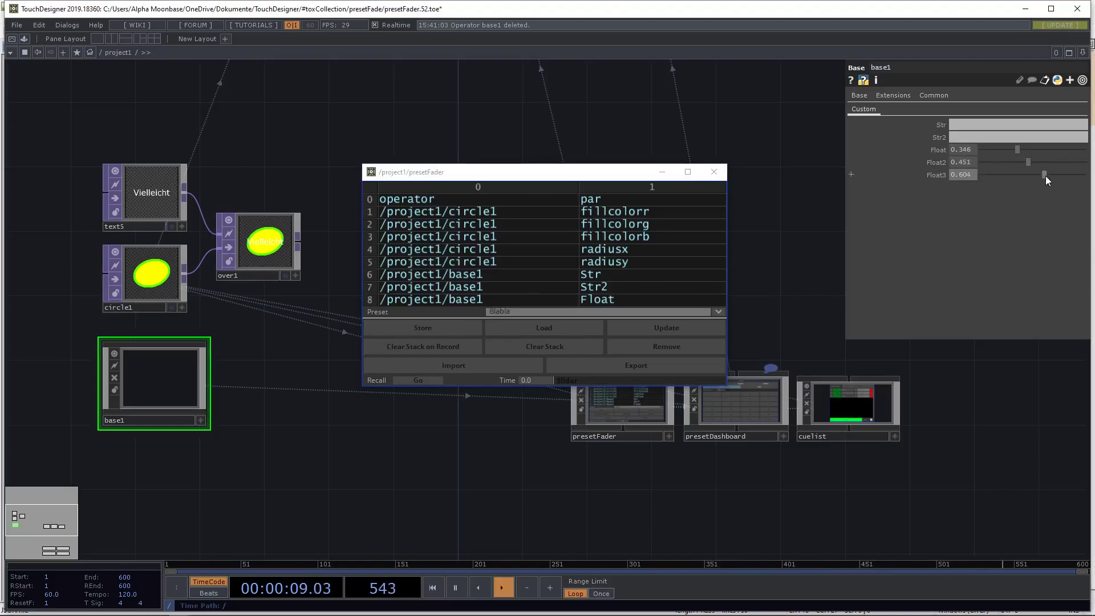
pyautogui.click(146, 267)
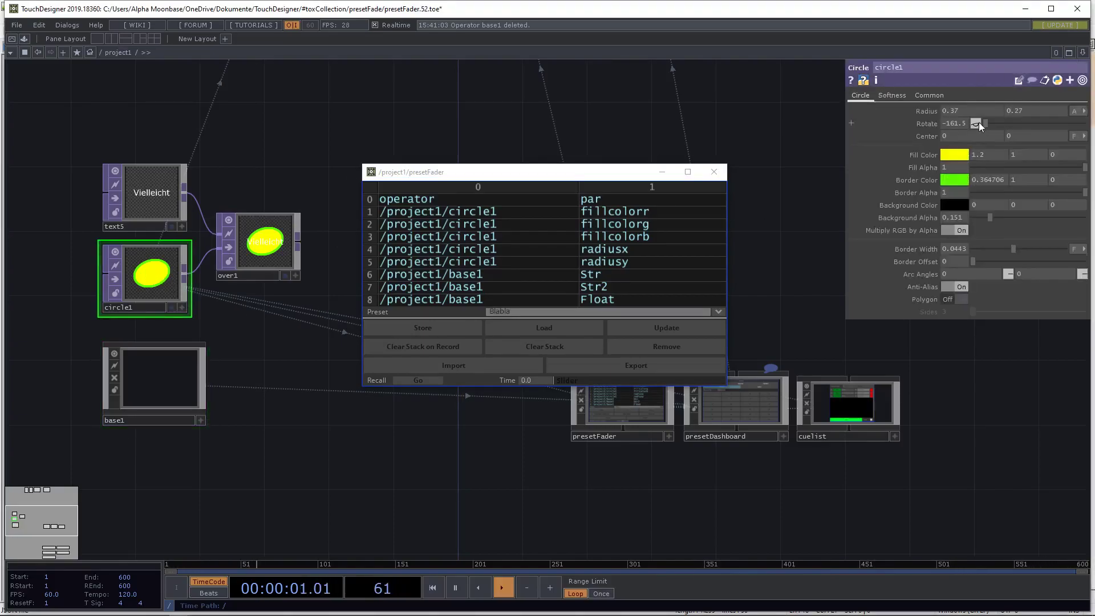
pyautogui.moveTo(978, 111); pyautogui.dragTo(939, 99, button='middle')
# Step: Store the changed parameter values as a second preset named Blabla2
pyautogui.click(542, 313)
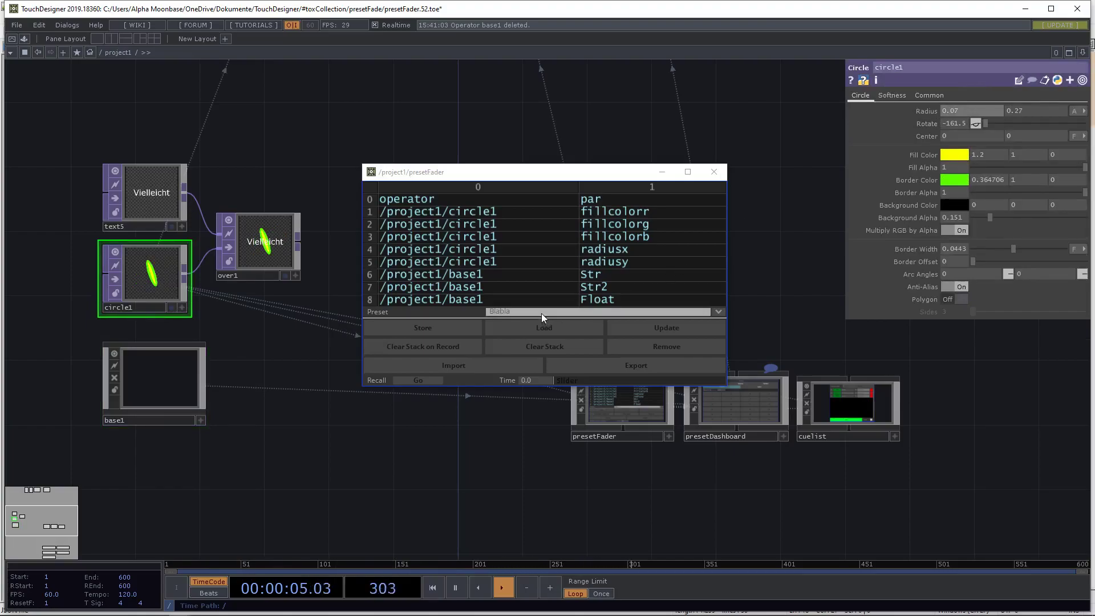
pyautogui.write('2')
pyautogui.click(453, 326)
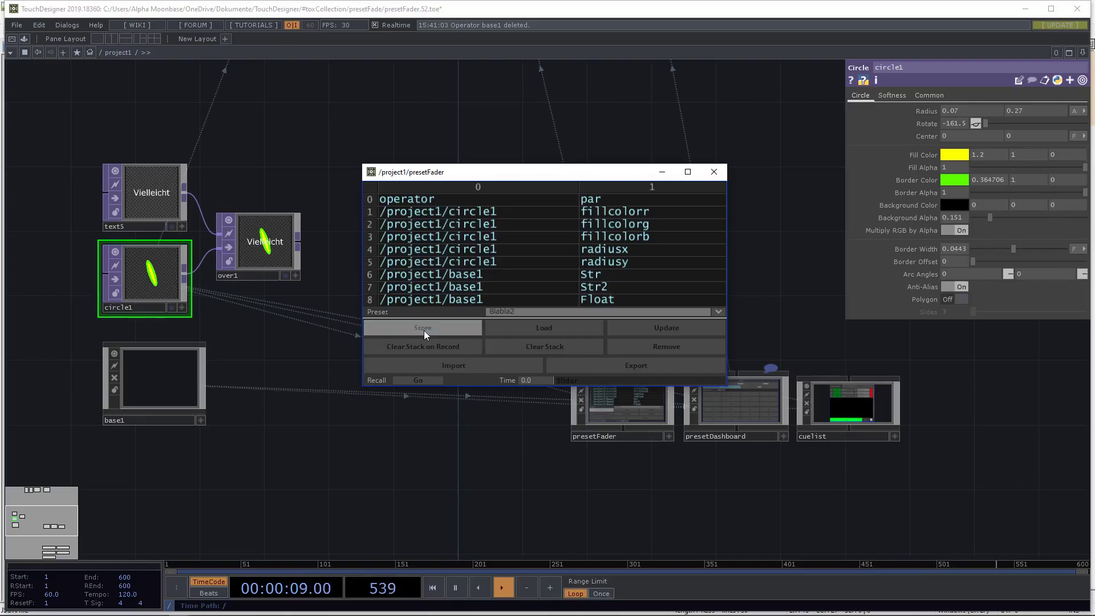
# Step: Select the Blabla preset and recall it with no fade time
pyautogui.click(718, 312)
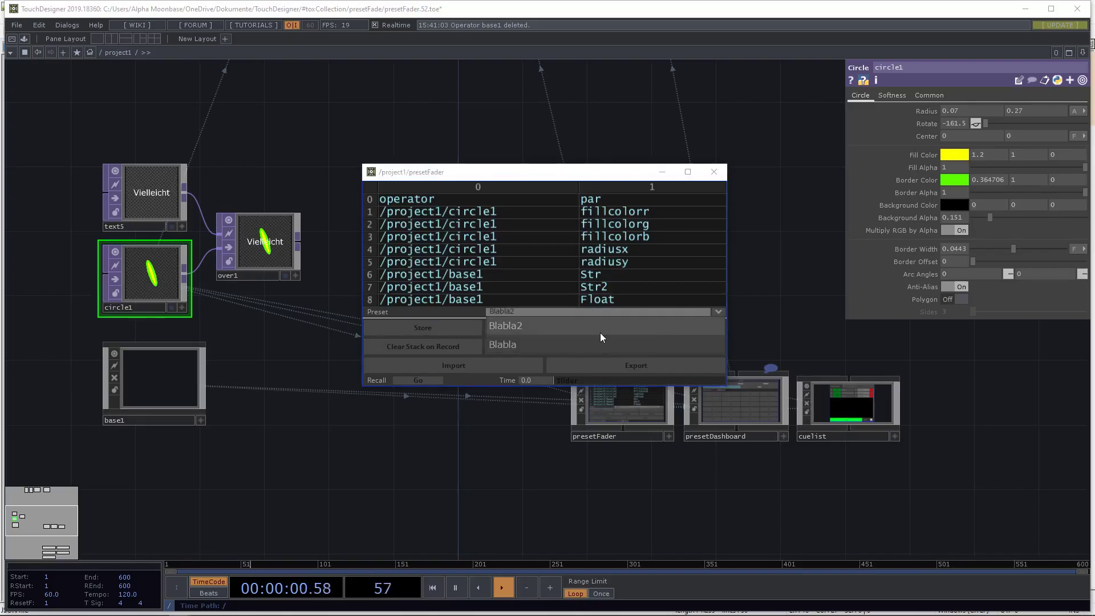
pyautogui.click(582, 345)
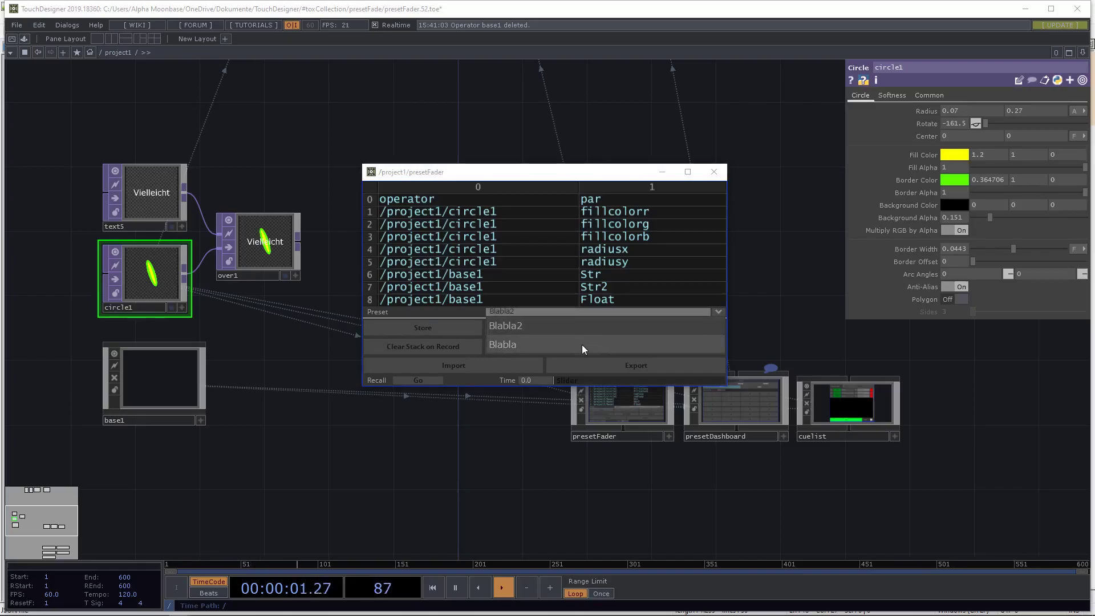
pyautogui.click(422, 381)
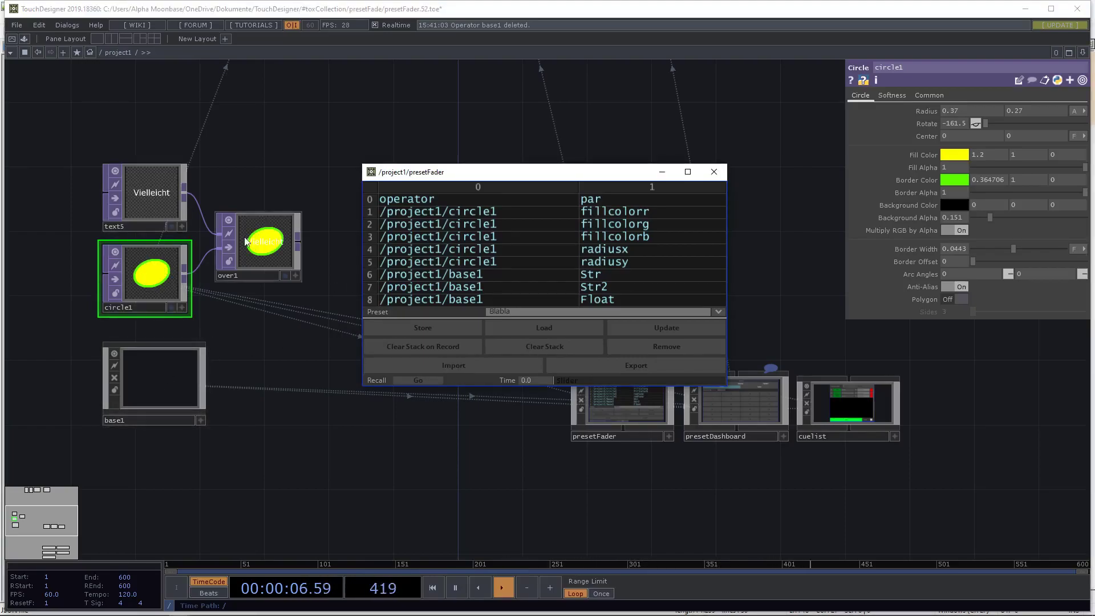
# Step: Set the preset recall time to 1.0
pyautogui.click(534, 383)
pyautogui.write('4')
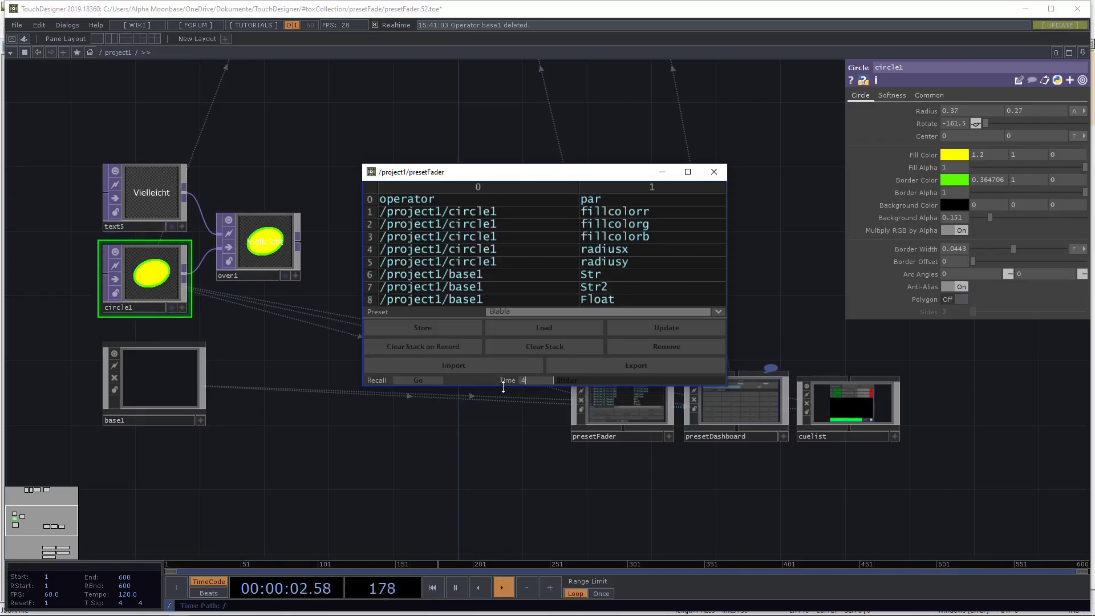
pyautogui.write('00')
pyautogui.press('Return')
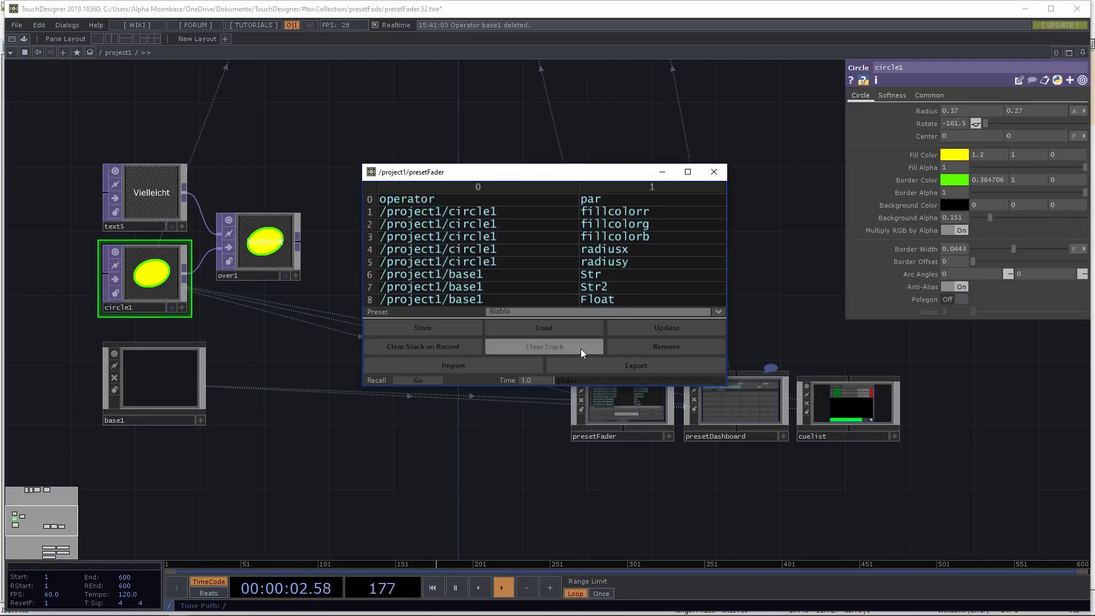
# Step: Select the Blabla2 preset and recall it with the timed fade
pyautogui.click(718, 312)
pyautogui.click(570, 328)
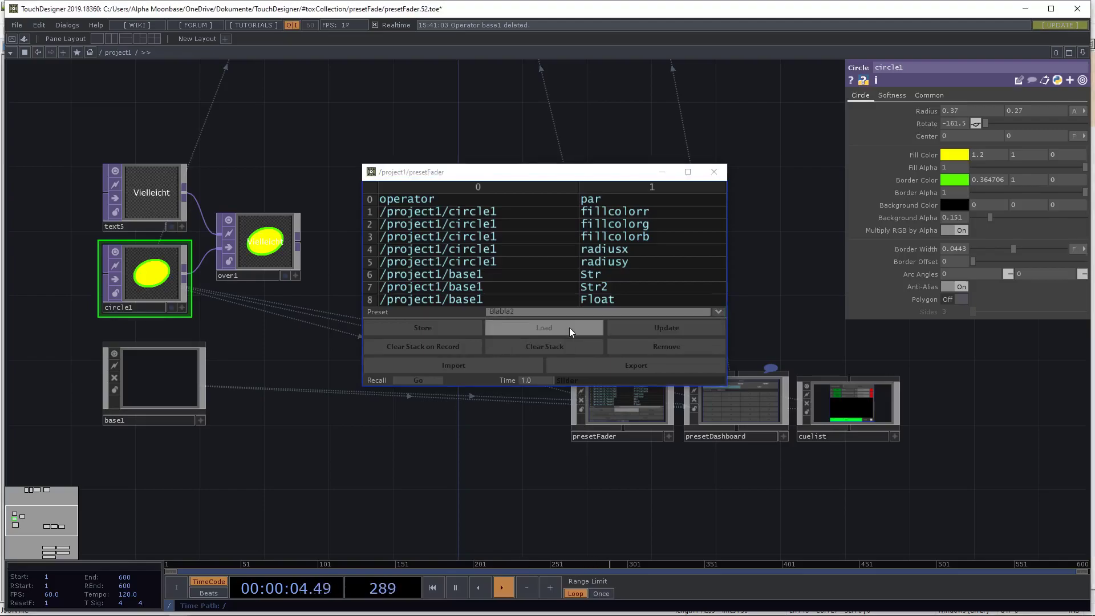
pyautogui.click(419, 381)
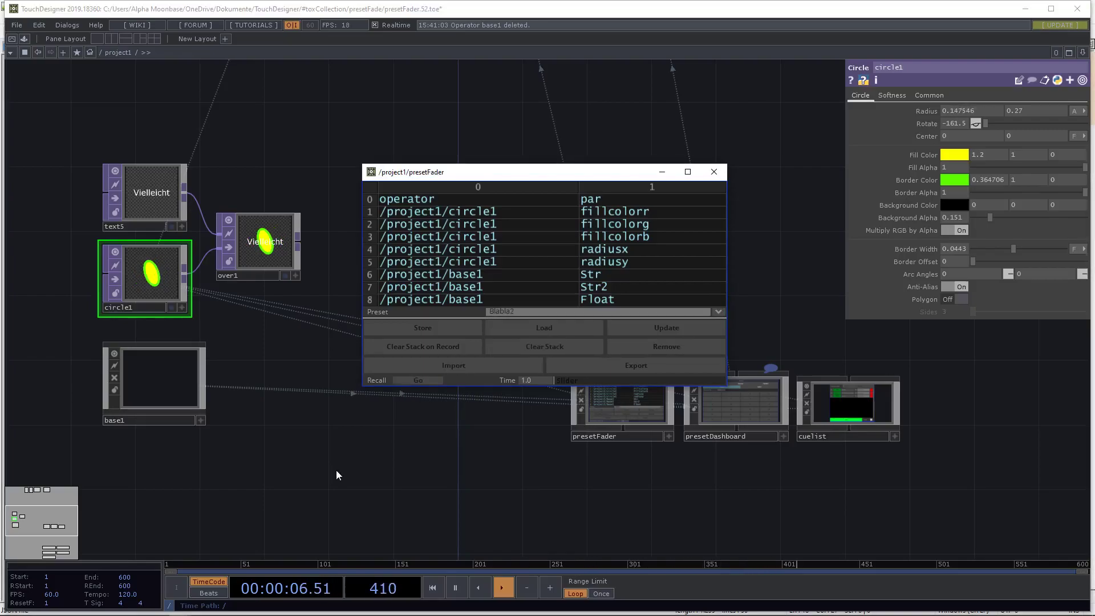
# Step: Recall the Blabla preset with the timed fade while base1's custom parameters are displayed
pyautogui.click(720, 312)
pyautogui.click(586, 346)
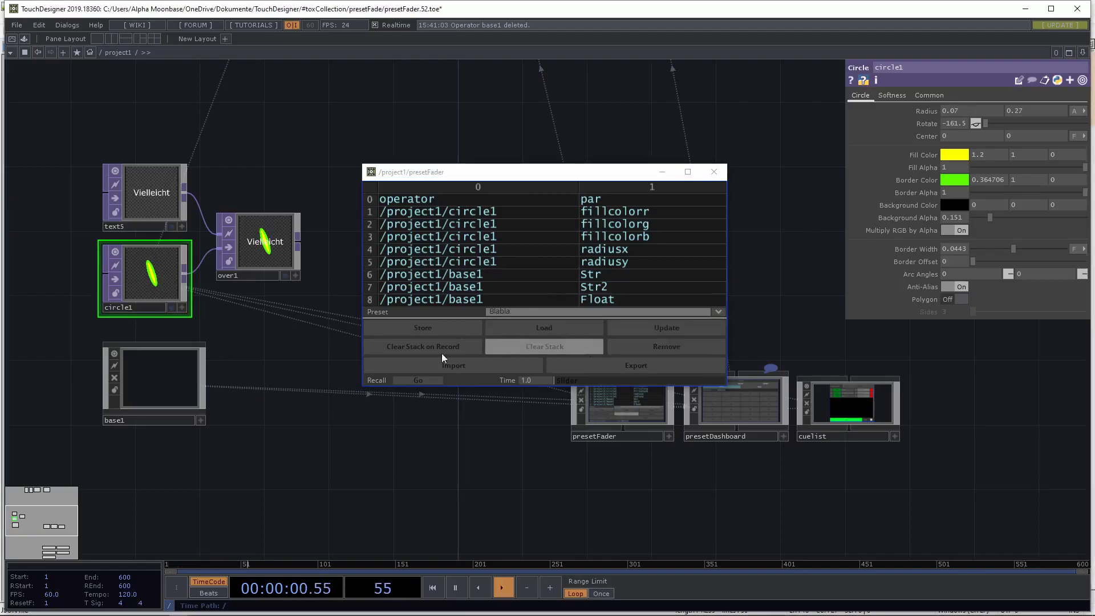
pyautogui.click(146, 374)
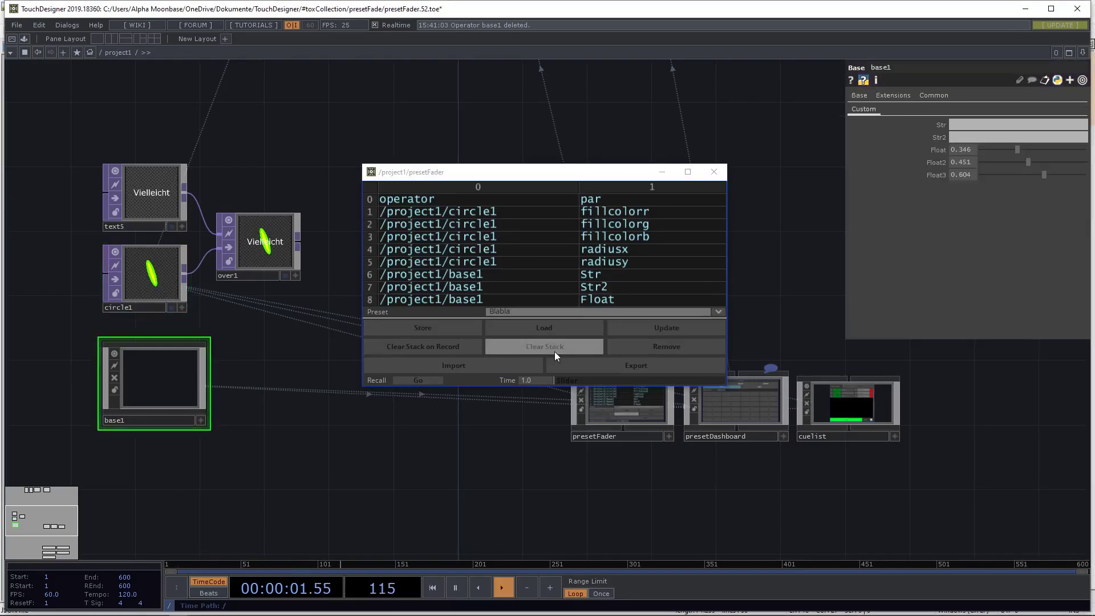
pyautogui.click(423, 378)
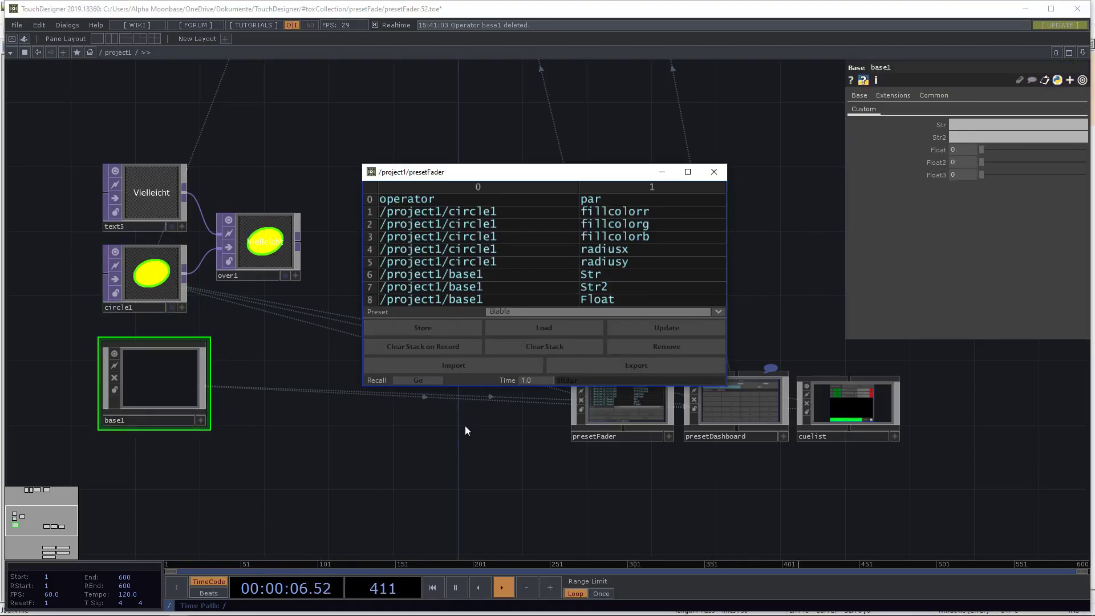
# Step: Export the presets to Test.json in the presetFade folder, replacing the existing file
pyautogui.moveTo(421, 460); pyautogui.dragTo(279, 464)
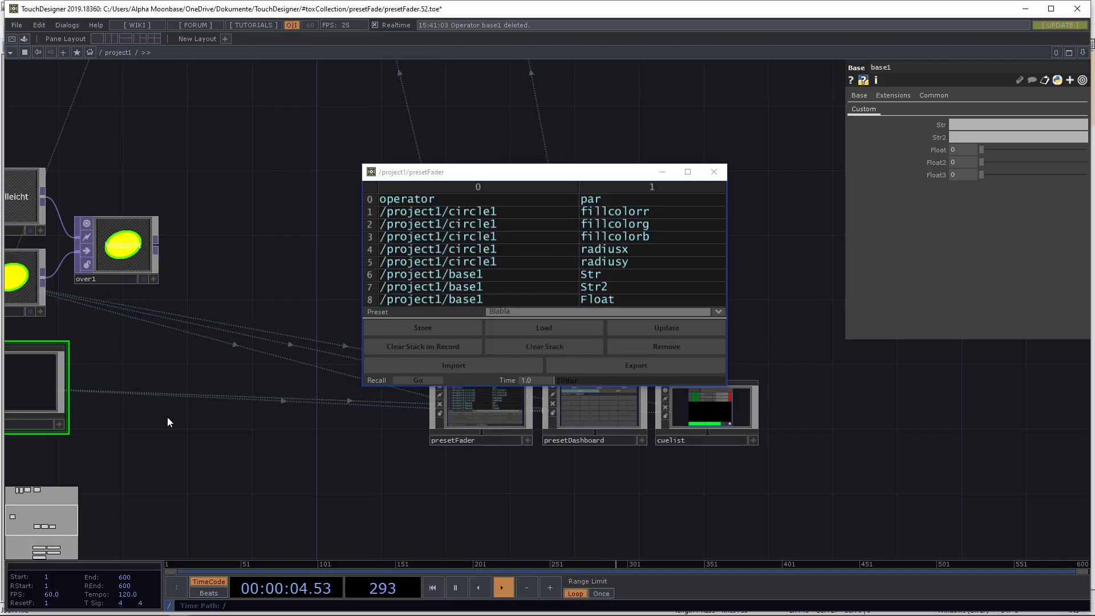
pyautogui.moveTo(233, 436); pyautogui.dragTo(428, 414)
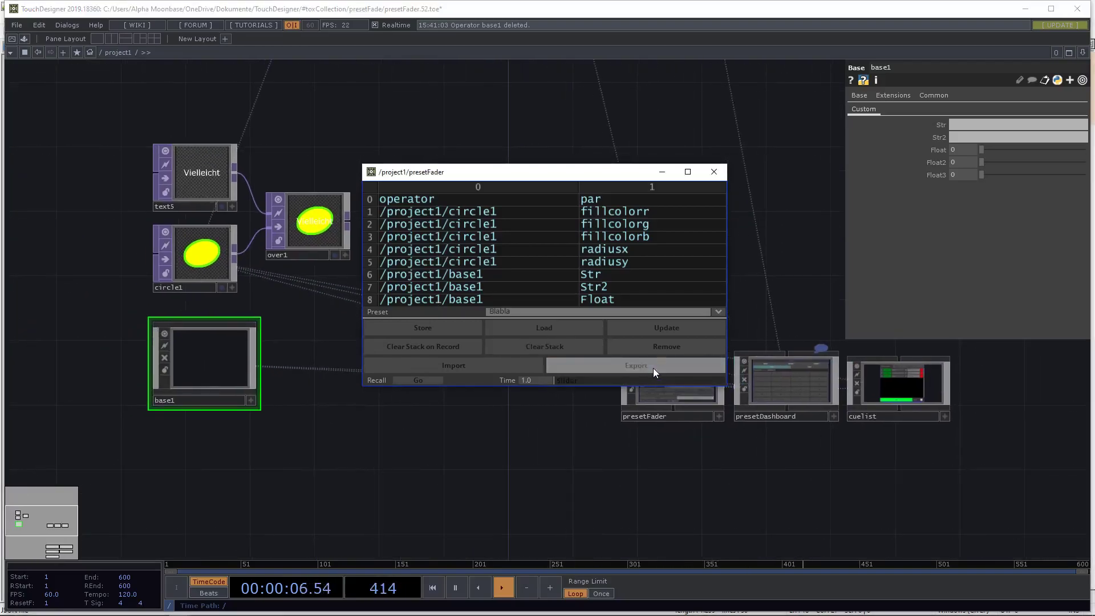
pyautogui.click(653, 368)
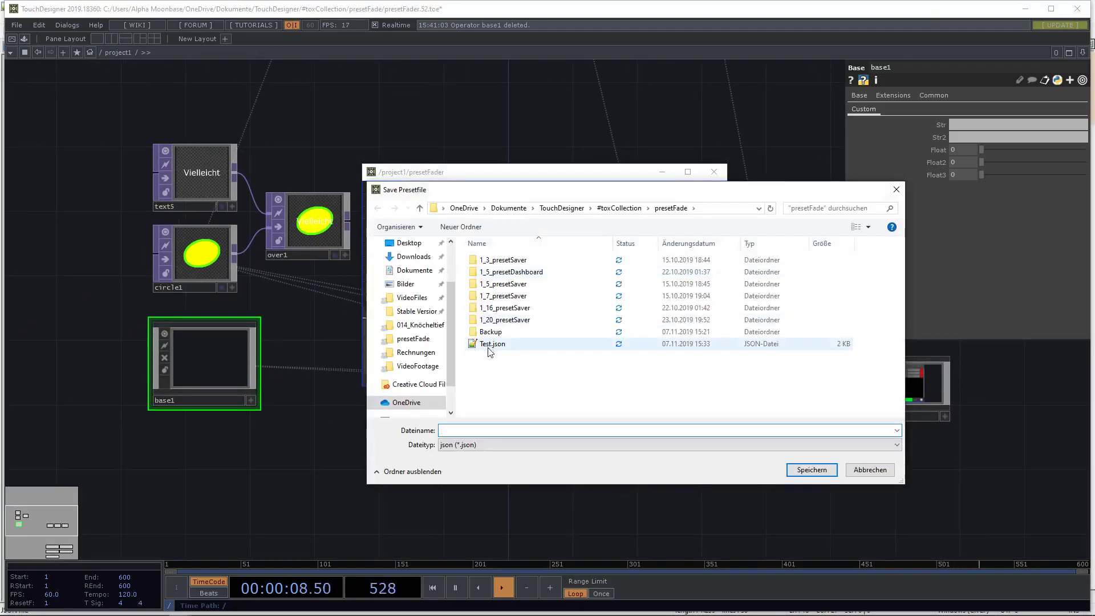
pyautogui.click(490, 346)
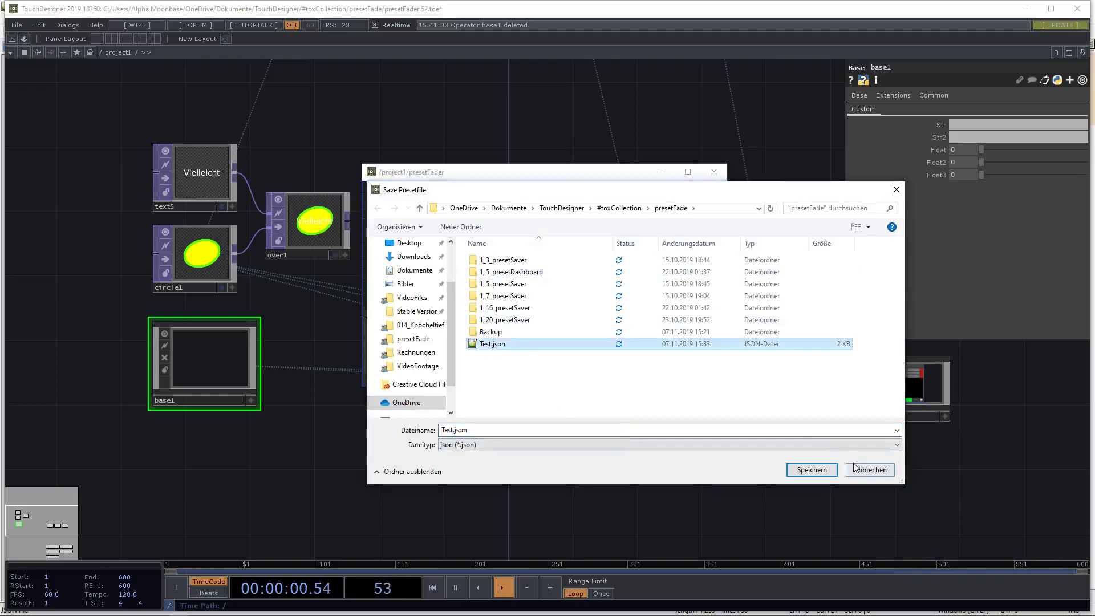
pyautogui.click(810, 470)
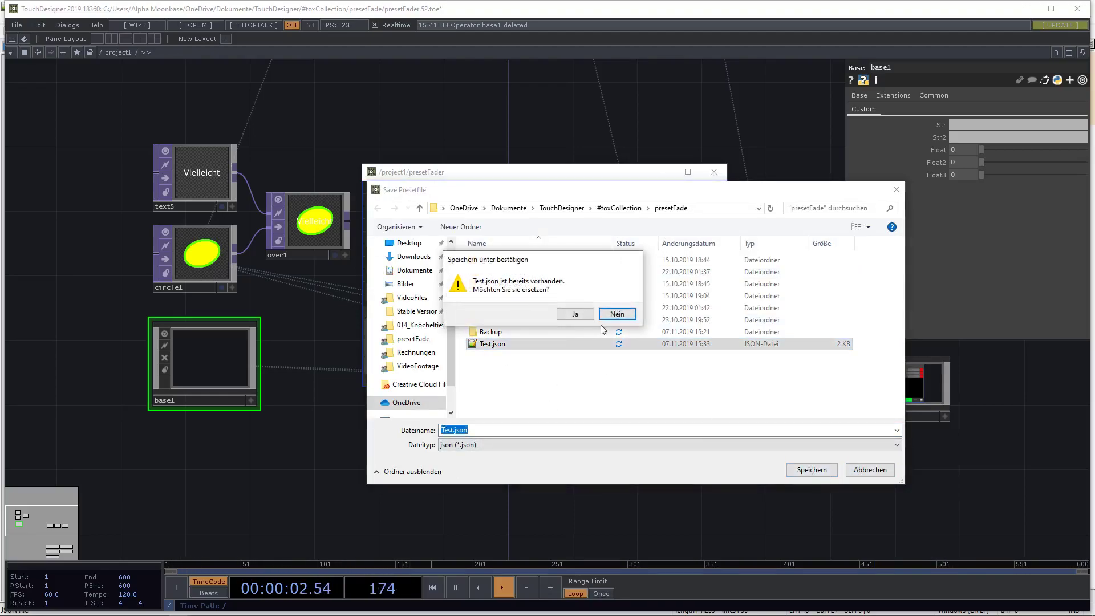
pyautogui.press('Escape')
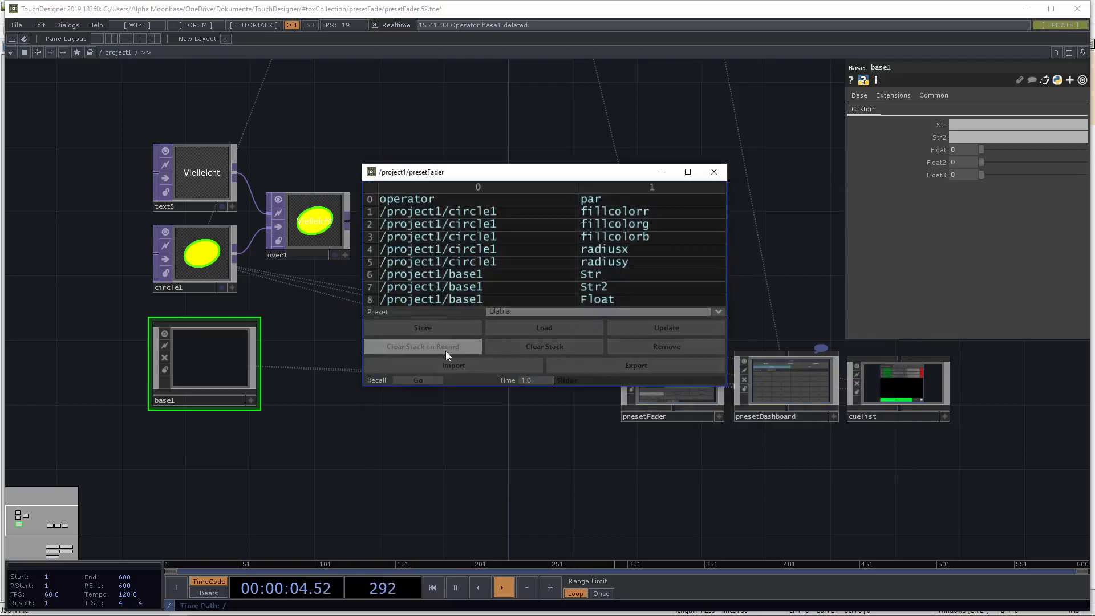
# Step: Open the exported Test.json in Notepad++ from the preset import file dialog and reload its changed contents
pyautogui.click(452, 363)
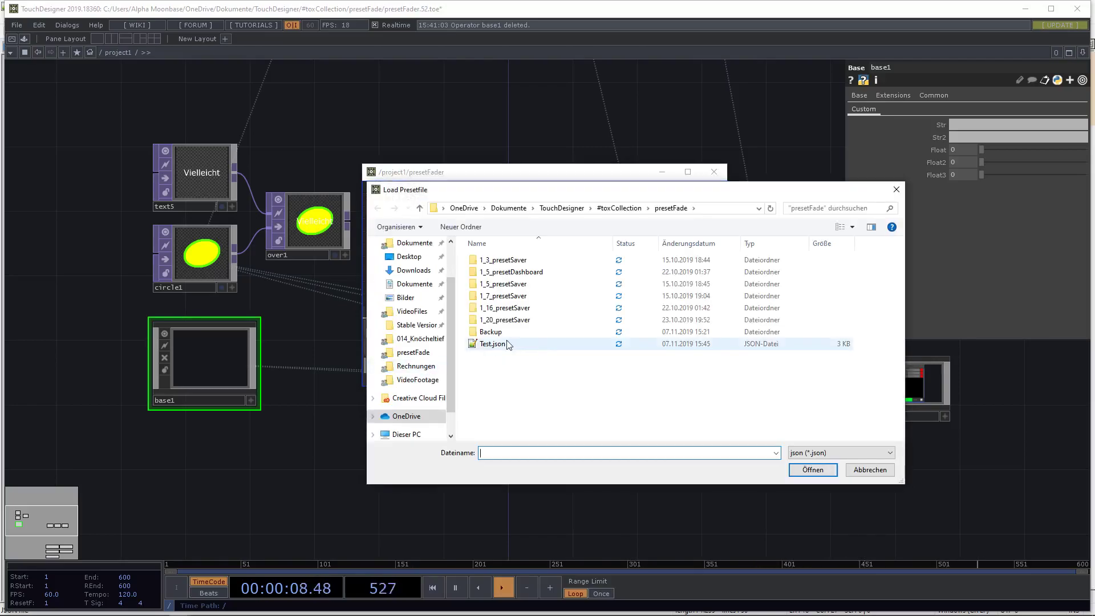
pyautogui.click(495, 345)
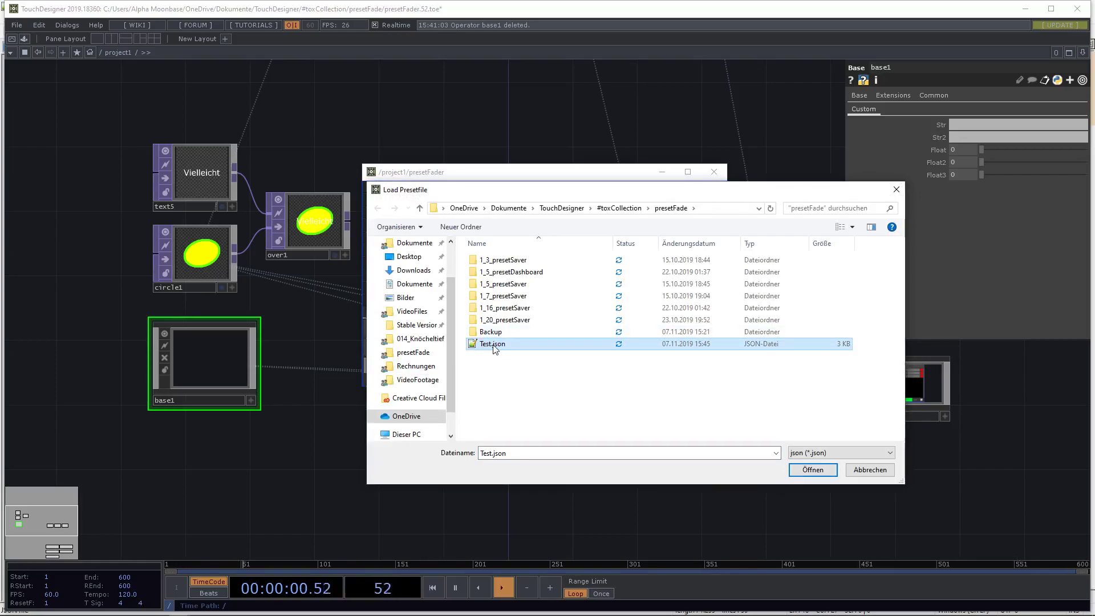
pyautogui.rightClick(494, 347)
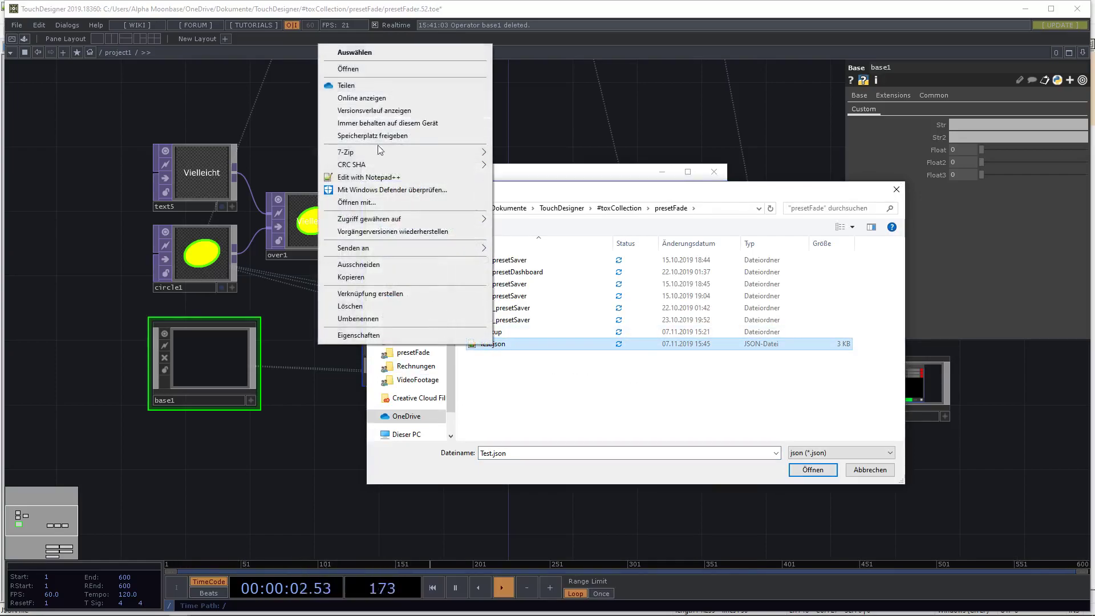
pyautogui.click(371, 178)
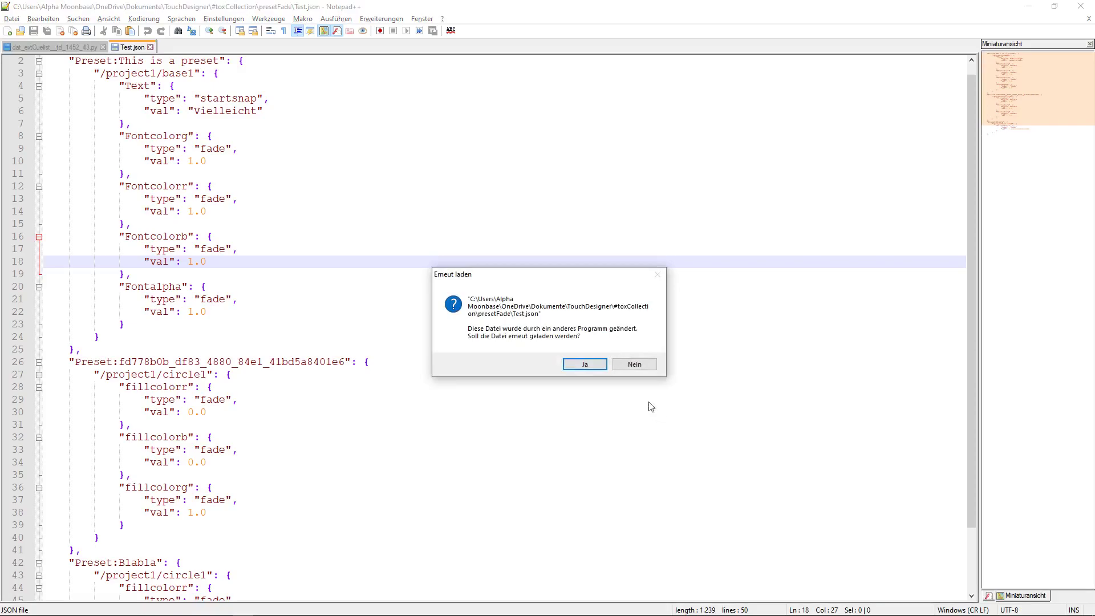
pyautogui.click(584, 365)
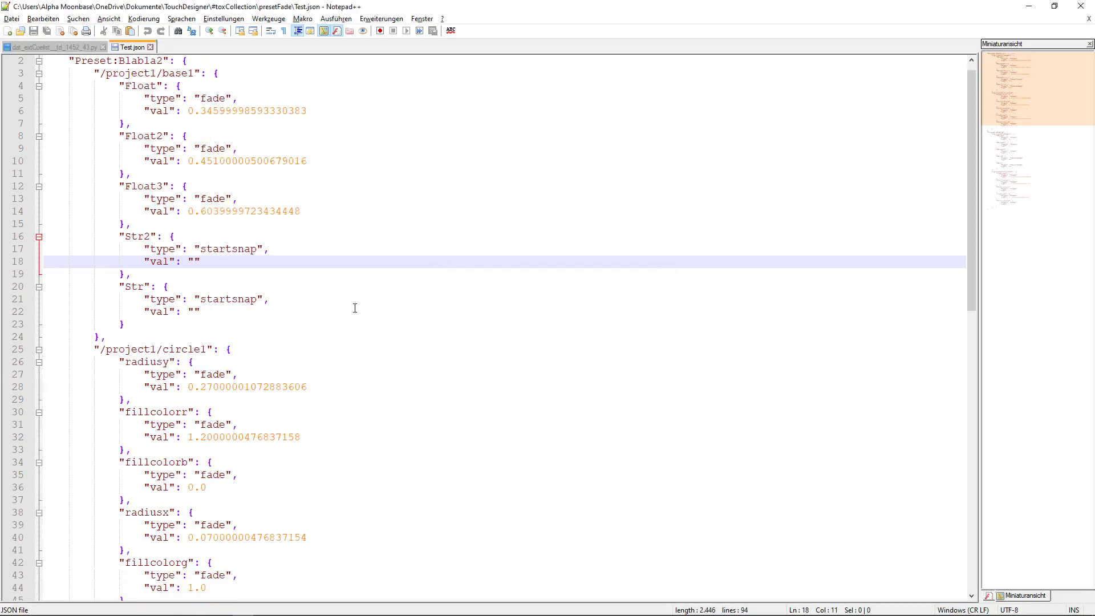
# Step: Examine the JSON structure of the Blabla2 and Blabla presets, folding and unfolding their base1 and circle1 parameter blocks
pyautogui.scroll(-2, 355, 308)
pyautogui.scroll(3, 355, 308)
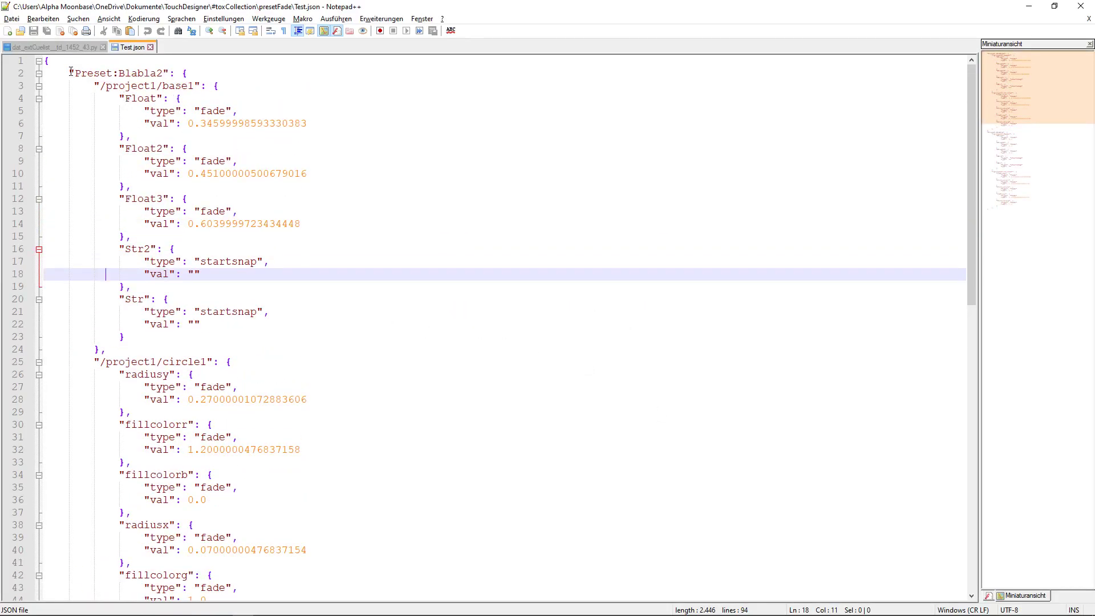
pyautogui.moveTo(71, 73); pyautogui.dragTo(169, 74)
pyautogui.click(38, 73)
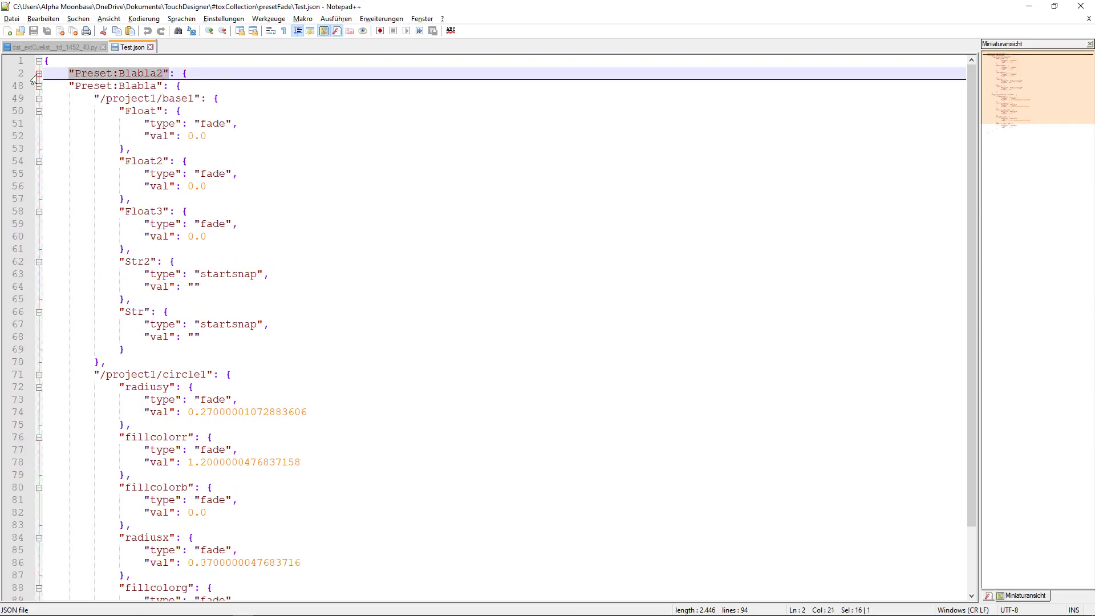
pyautogui.click(38, 85)
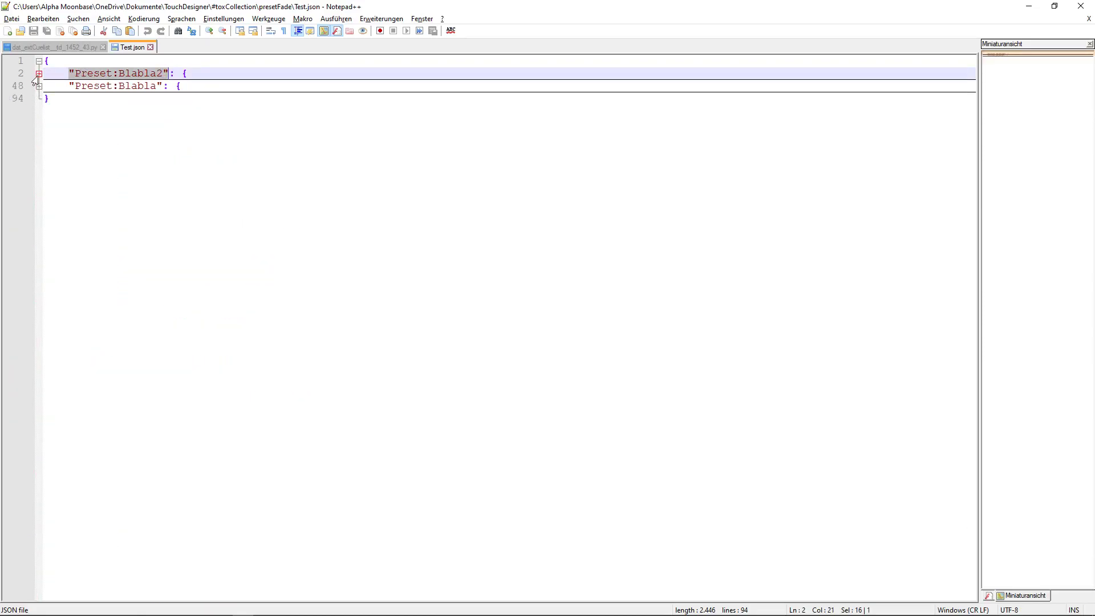
pyautogui.click(38, 74)
pyautogui.click(38, 86)
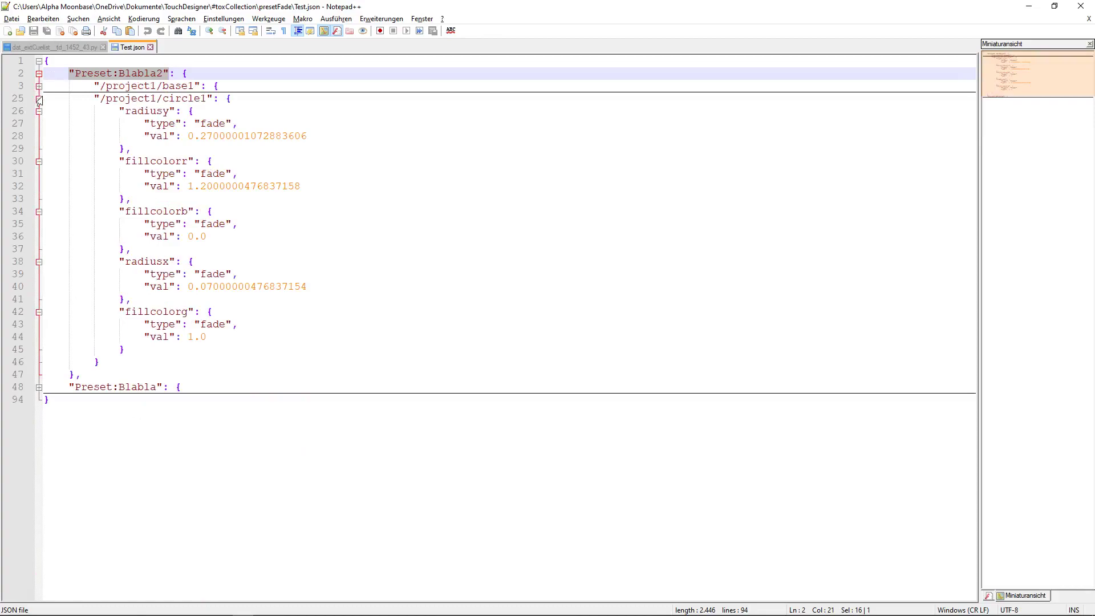
pyautogui.click(39, 99)
pyautogui.click(38, 86)
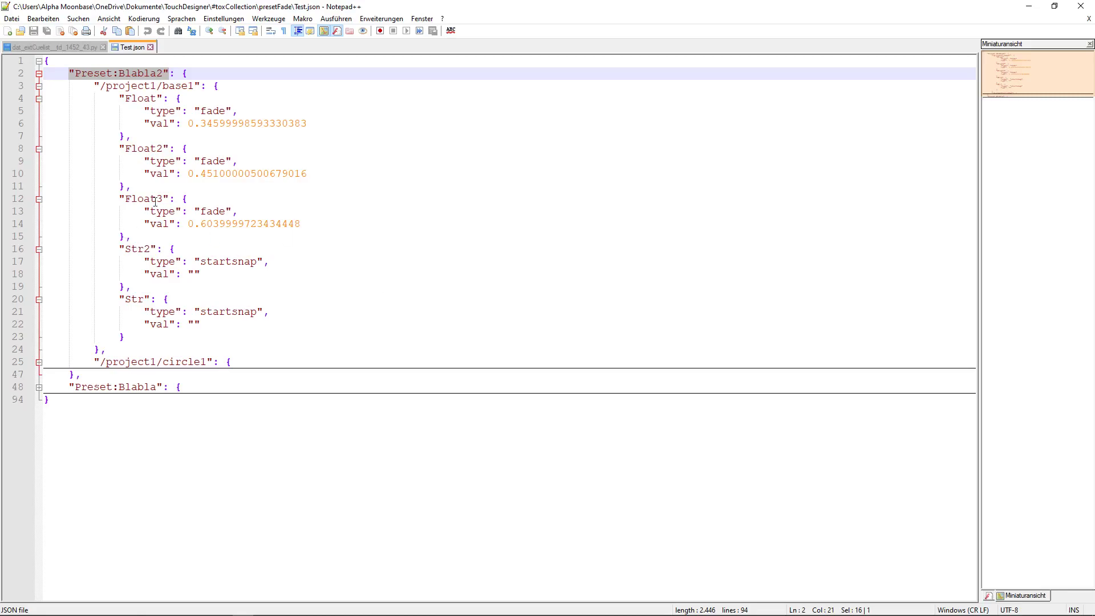
# Step: Return to TouchDesigner, cancel the preset import and close the presetFader window
pyautogui.hotkey('alt', 'Tab')
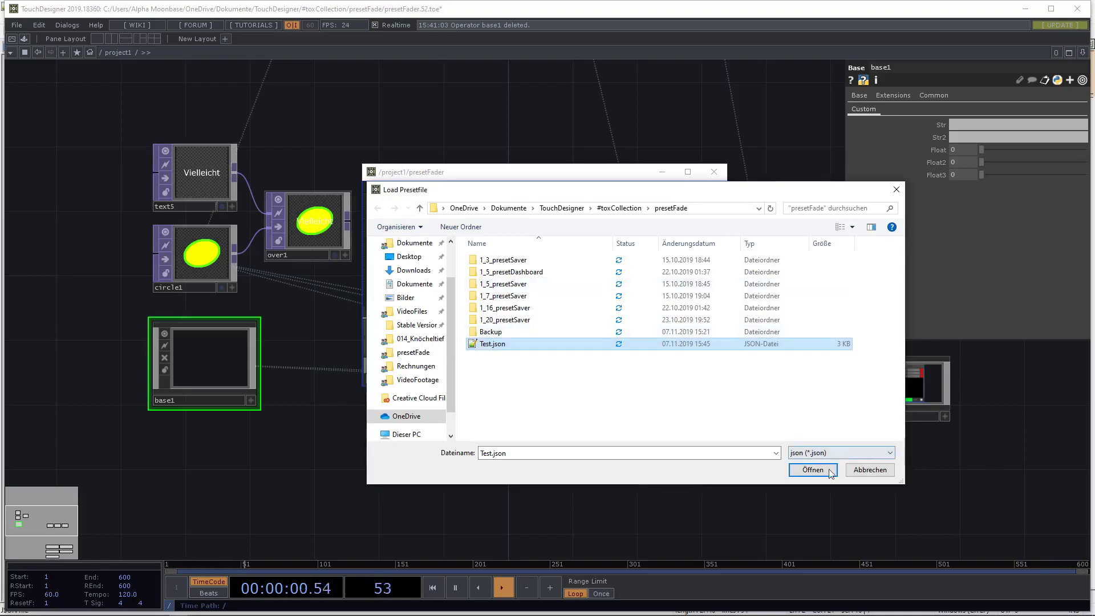
pyautogui.click(870, 469)
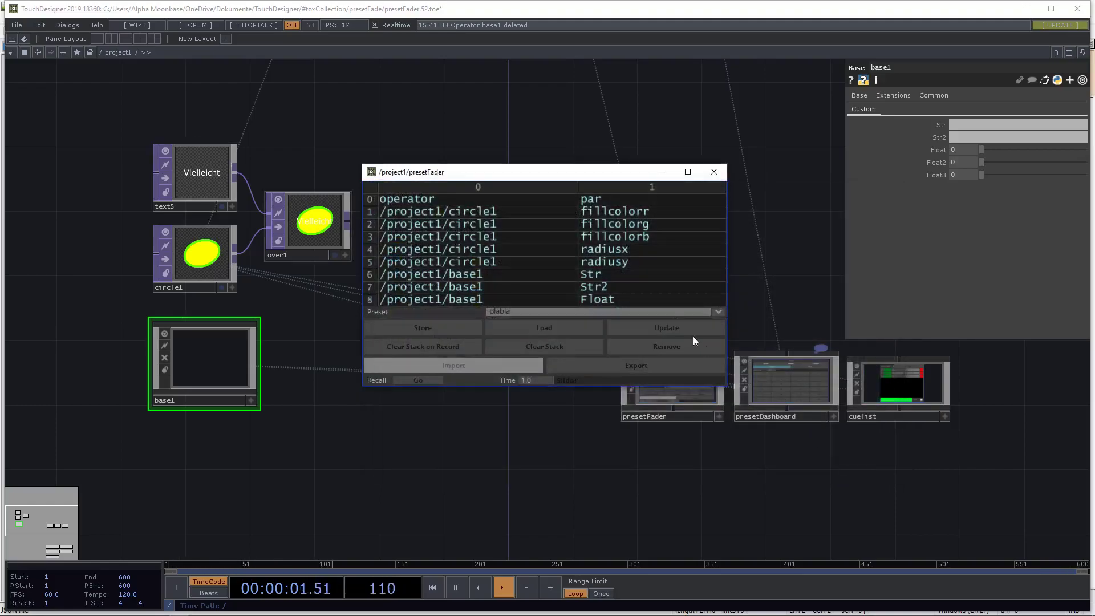
pyautogui.click(713, 171)
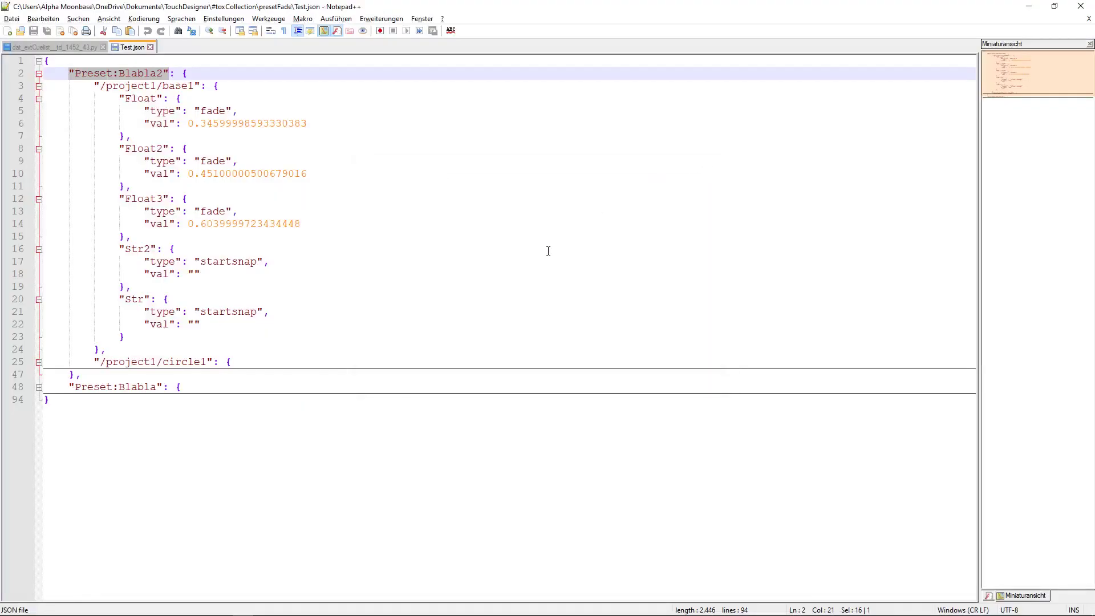
pyautogui.hotkey('alt', 'Tab')
# Step: Select the presetDashboard component and open its panel in a separate window
pyautogui.moveTo(641, 286); pyautogui.dragTo(476, 198)
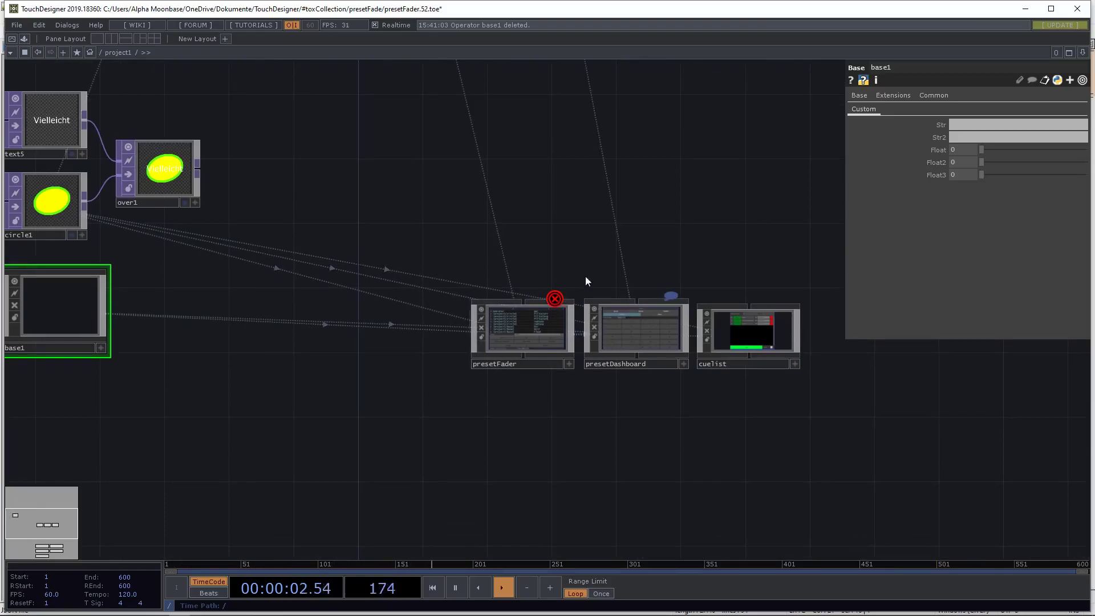
pyautogui.moveTo(585, 276); pyautogui.dragTo(569, 326)
pyautogui.scroll(2, 572, 331)
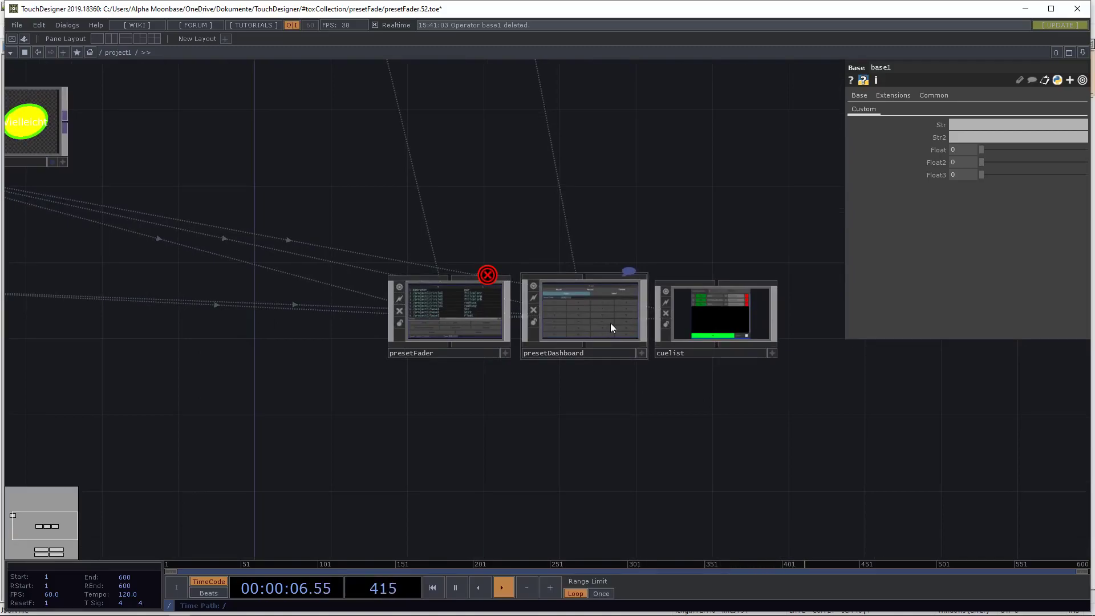
pyautogui.scroll(4, 610, 323)
pyautogui.click(547, 313)
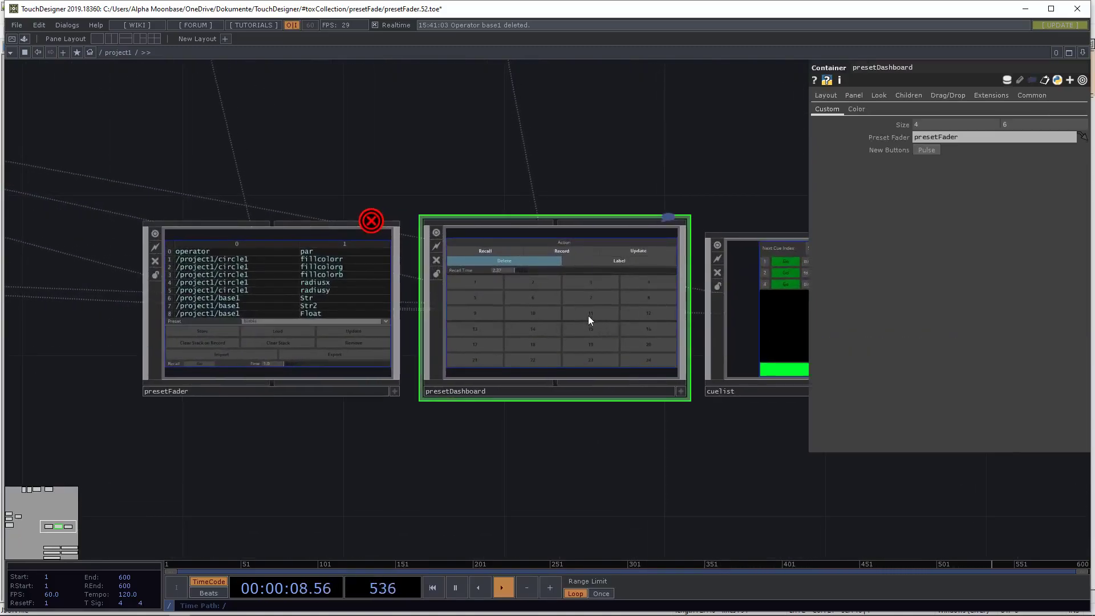
pyautogui.scroll(1, 588, 316)
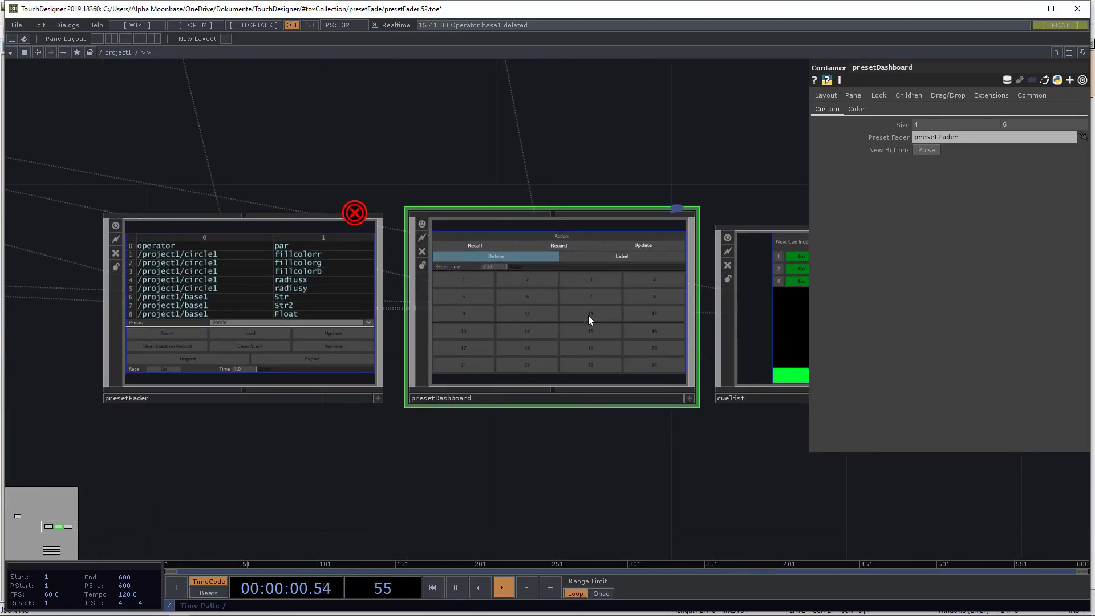
pyautogui.rightClick(587, 316)
pyautogui.click(612, 291)
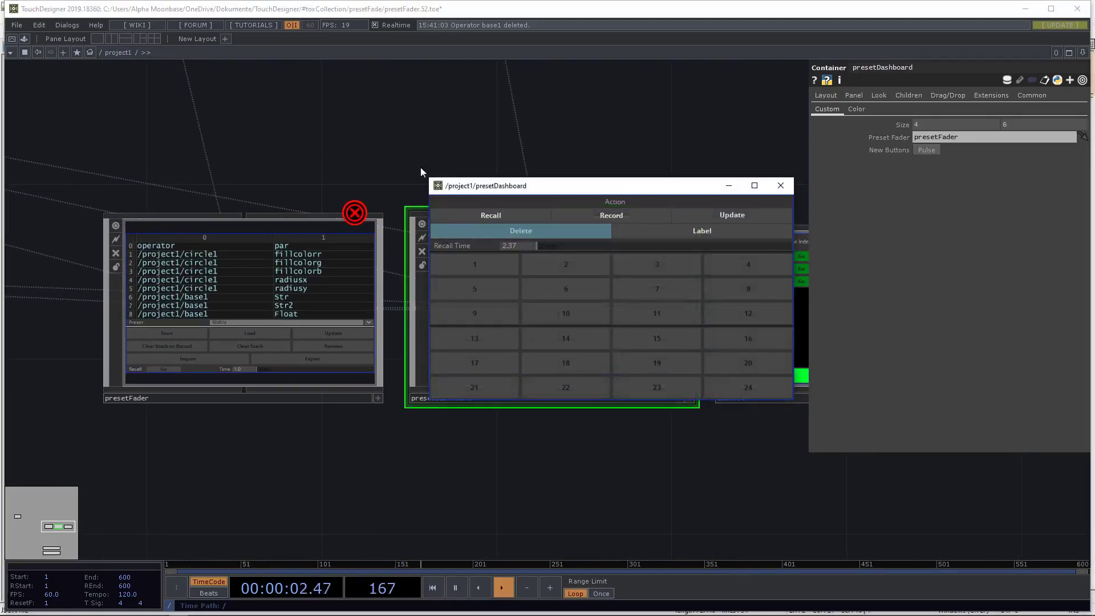
# Step: Try the dashboard's Record, Update, Delete and Label action modes, ending on Recall, with the circle1 and base1 operators in view
pyautogui.moveTo(421, 172); pyautogui.dragTo(391, 217)
pyautogui.scroll(-2, 392, 217)
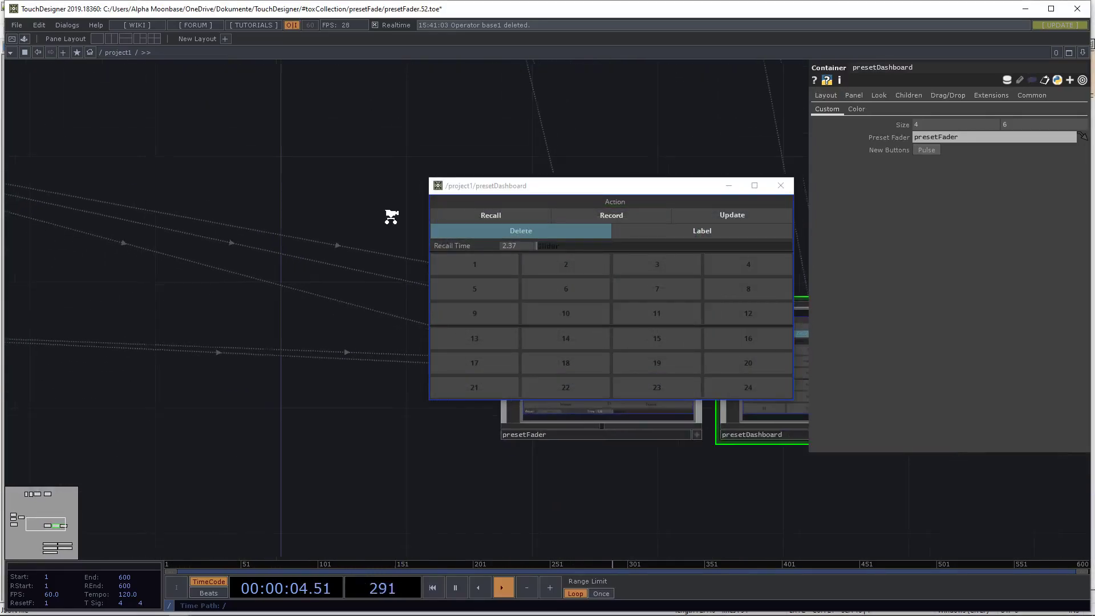
pyautogui.scroll(-5, 354, 196)
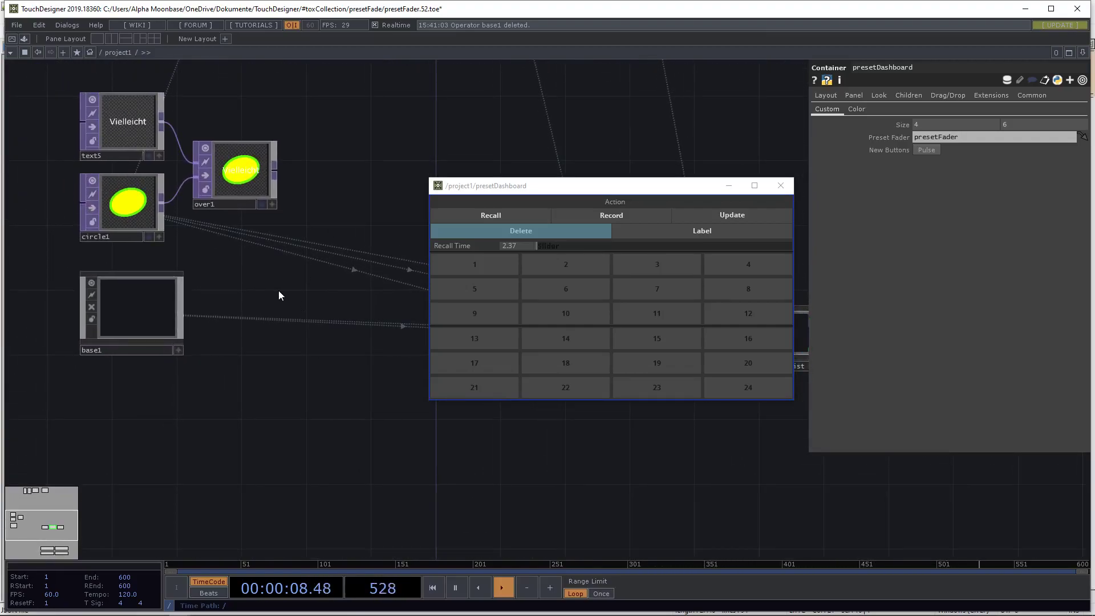
pyautogui.moveTo(278, 290); pyautogui.dragTo(275, 303)
pyautogui.moveTo(325, 171); pyautogui.dragTo(327, 222)
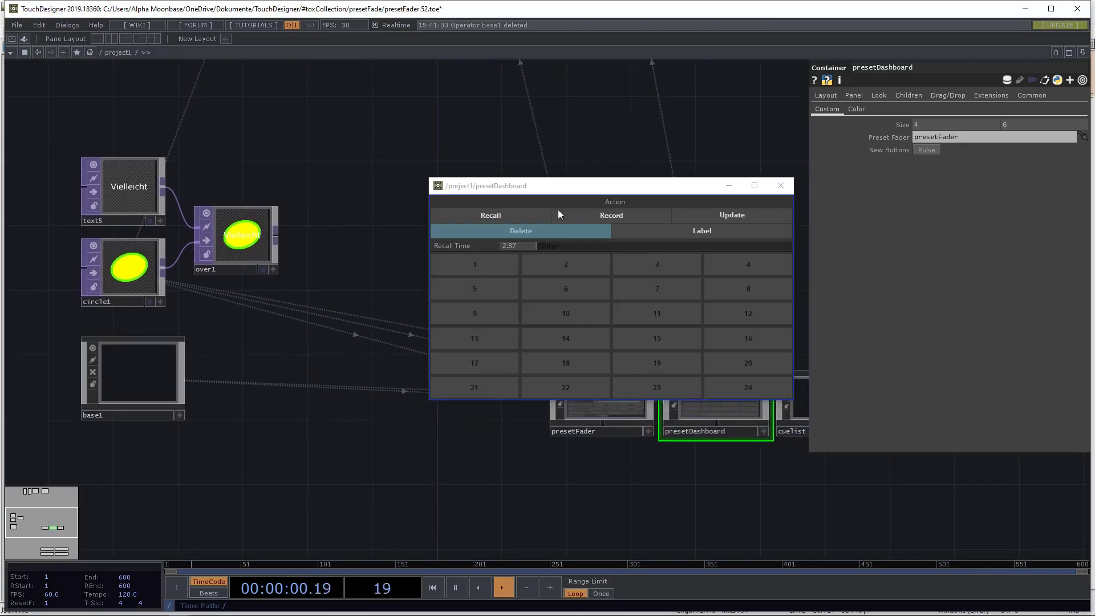
pyautogui.click(604, 215)
pyautogui.click(524, 218)
pyautogui.click(601, 214)
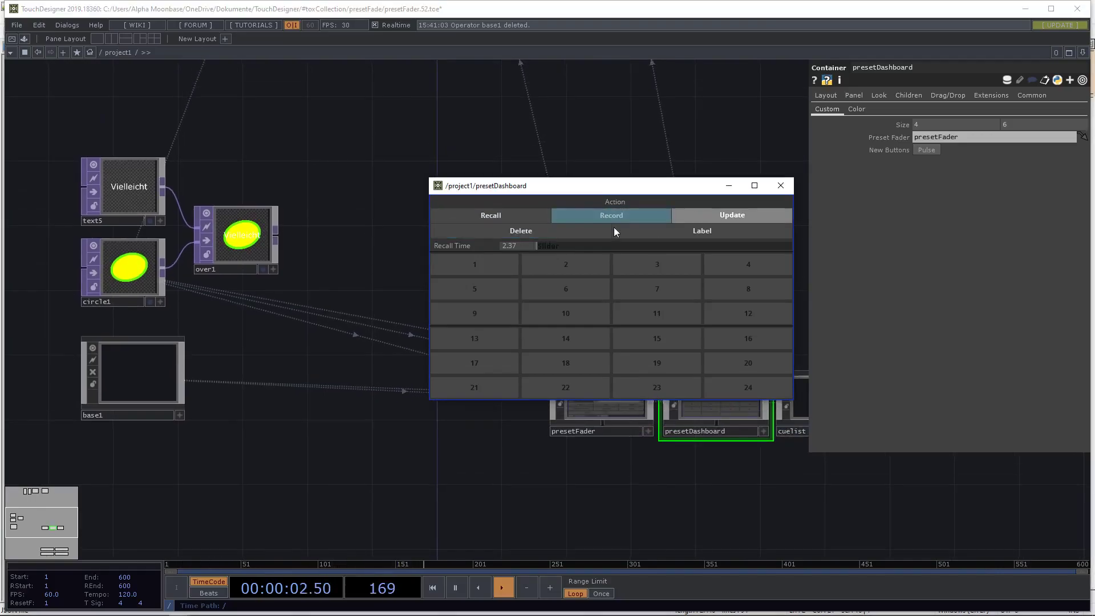
pyautogui.click(497, 218)
pyautogui.click(585, 213)
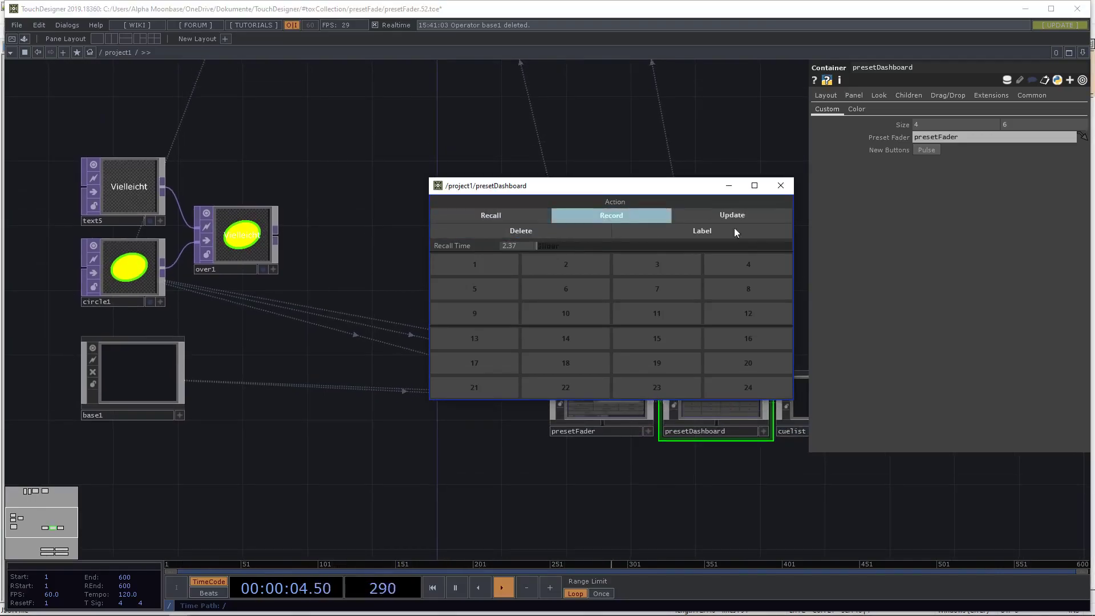
pyautogui.click(744, 218)
pyautogui.click(556, 233)
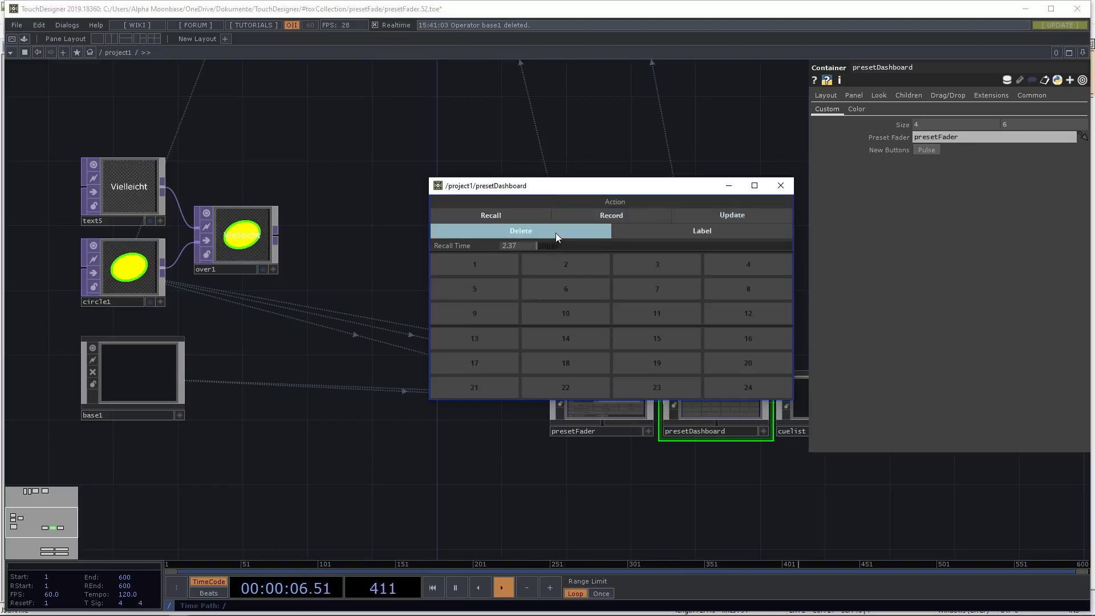
pyautogui.click(704, 234)
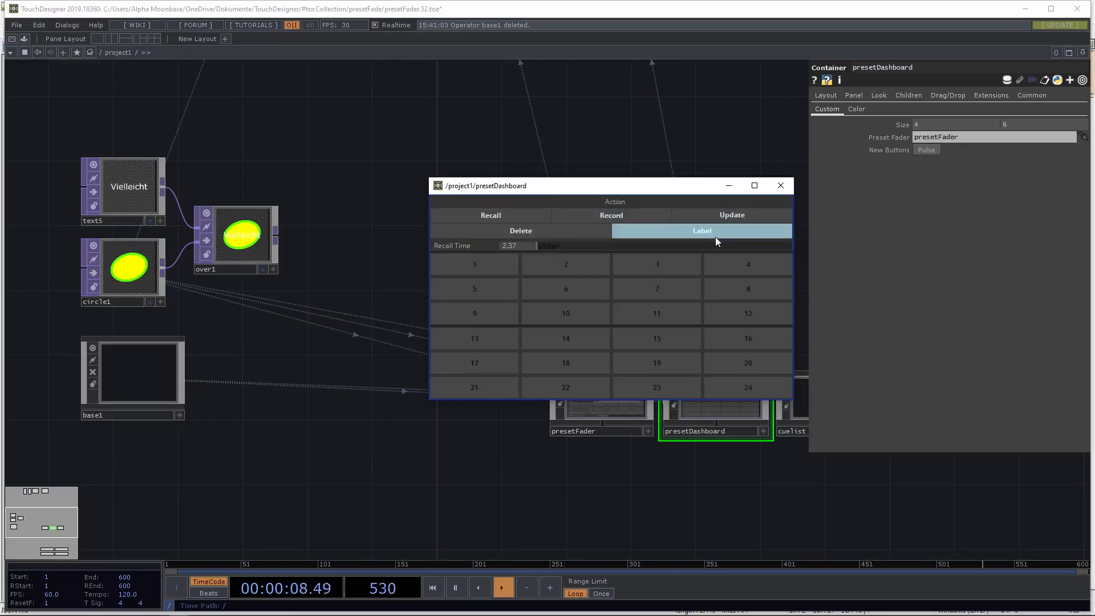
pyautogui.click(501, 218)
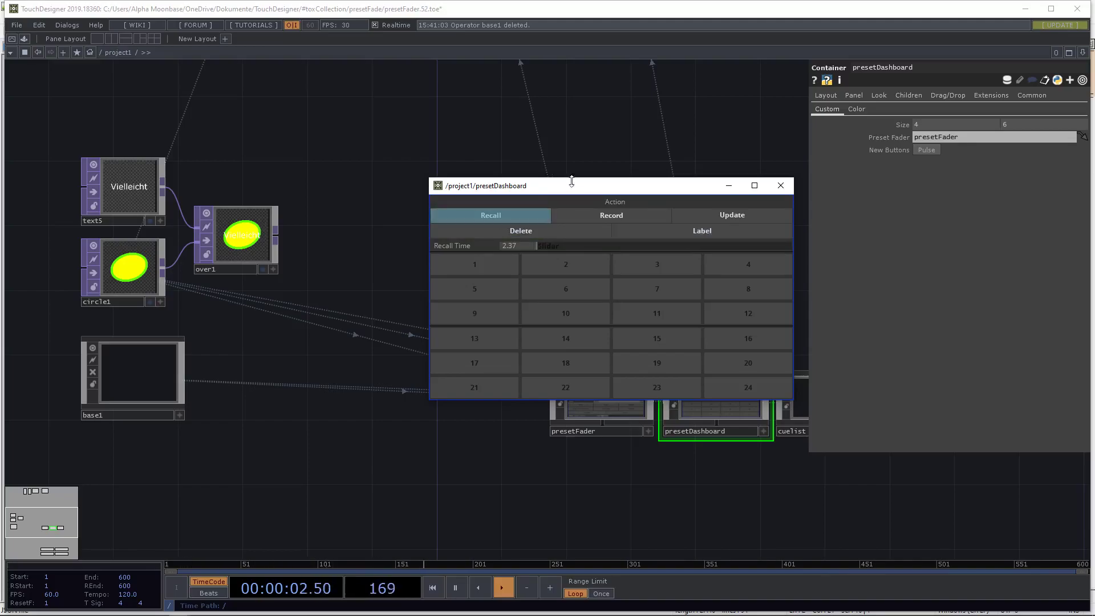
# Step: Inspect the parameters of presetFader and presetDashboard, and set the dashboard's action to Record
pyautogui.moveTo(573, 185); pyautogui.dragTo(363, 125)
pyautogui.click(626, 406)
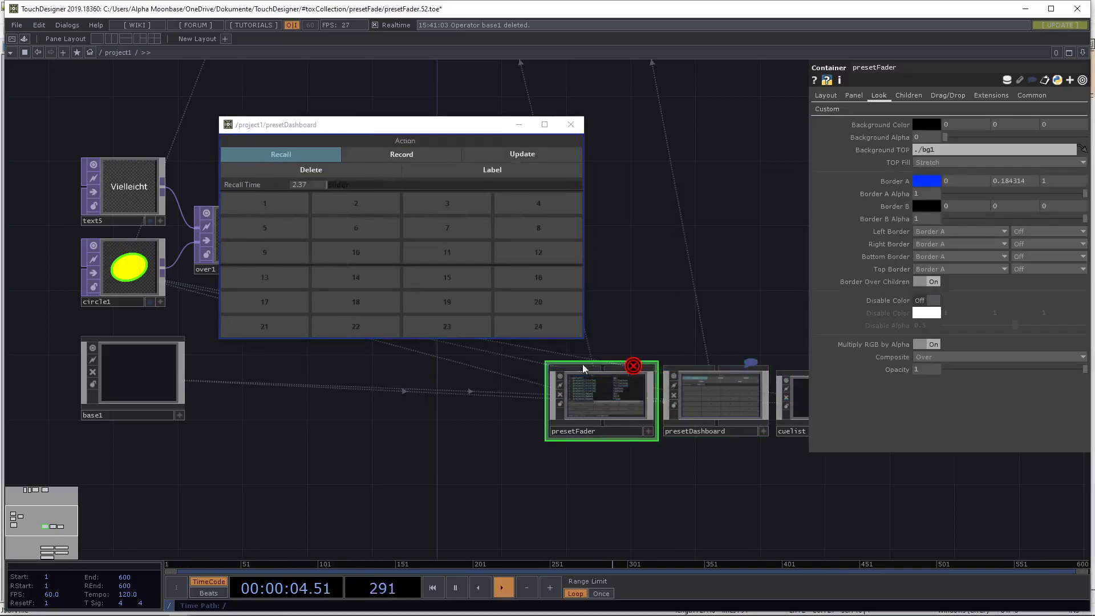
pyautogui.click(702, 385)
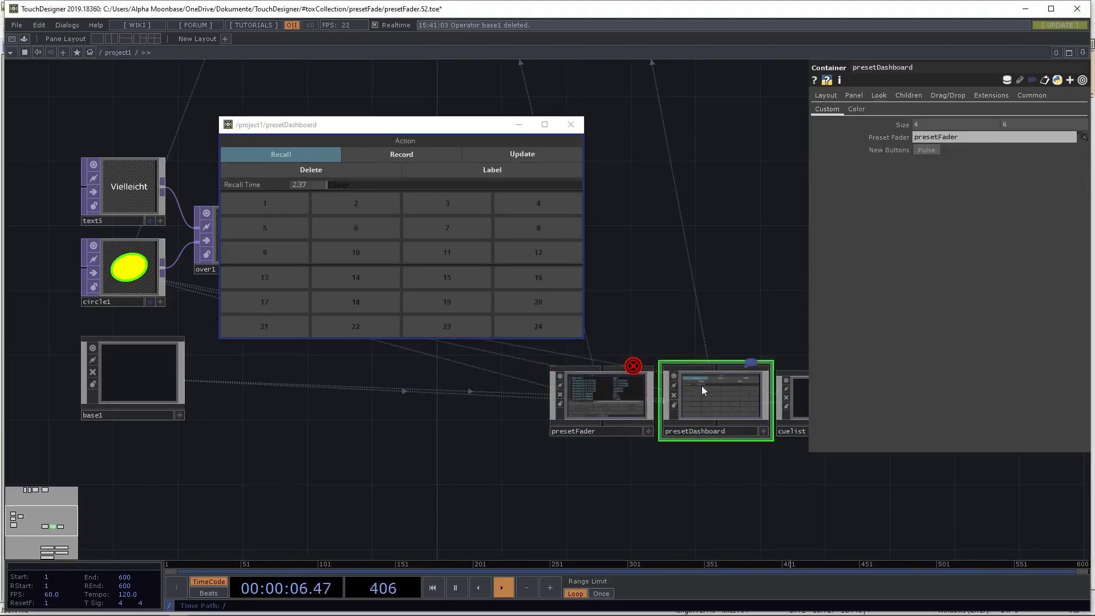
pyautogui.moveTo(413, 125); pyautogui.dragTo(487, 246)
pyautogui.click(460, 276)
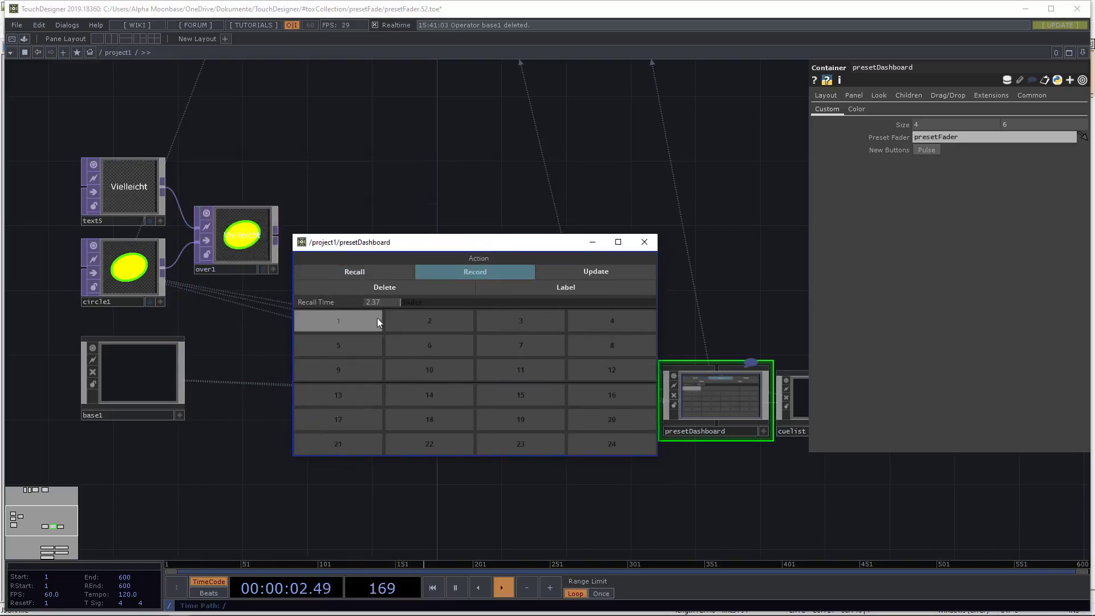
# Step: Record the current state on dashboard button 1, and circle1 with an X radius of 0.2 and a pink fill on button 2
pyautogui.click(355, 317)
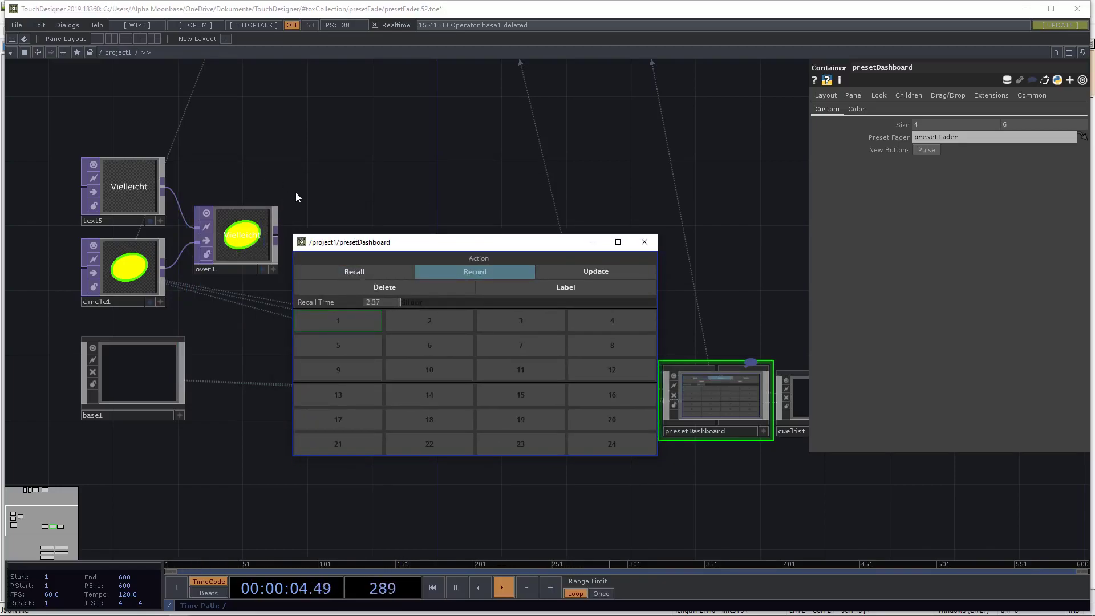
pyautogui.click(133, 280)
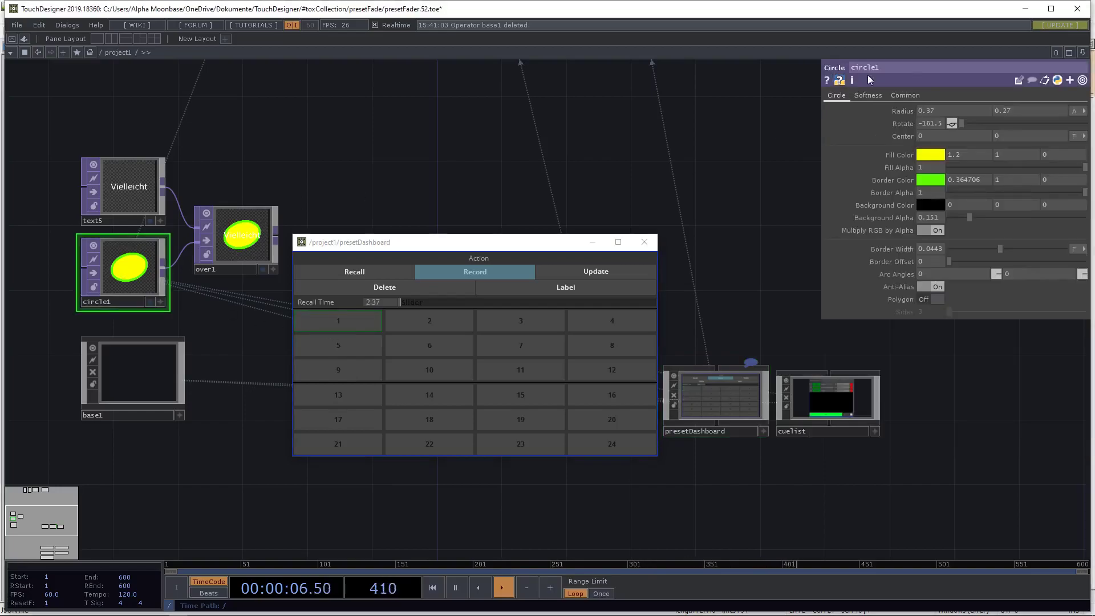
pyautogui.moveTo(946, 111); pyautogui.dragTo(925, 111)
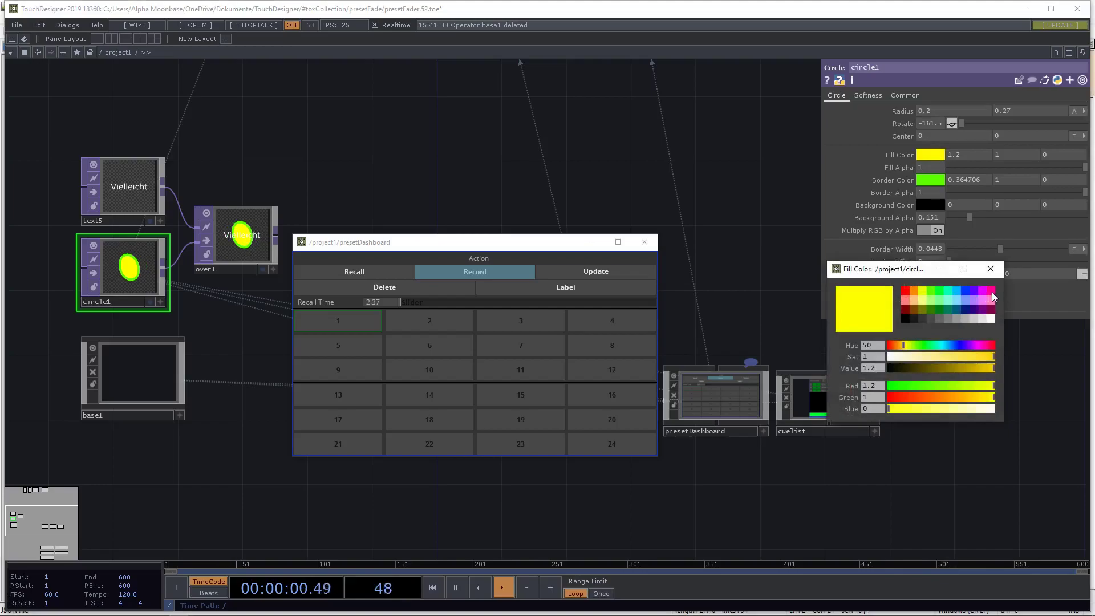
pyautogui.click(993, 293)
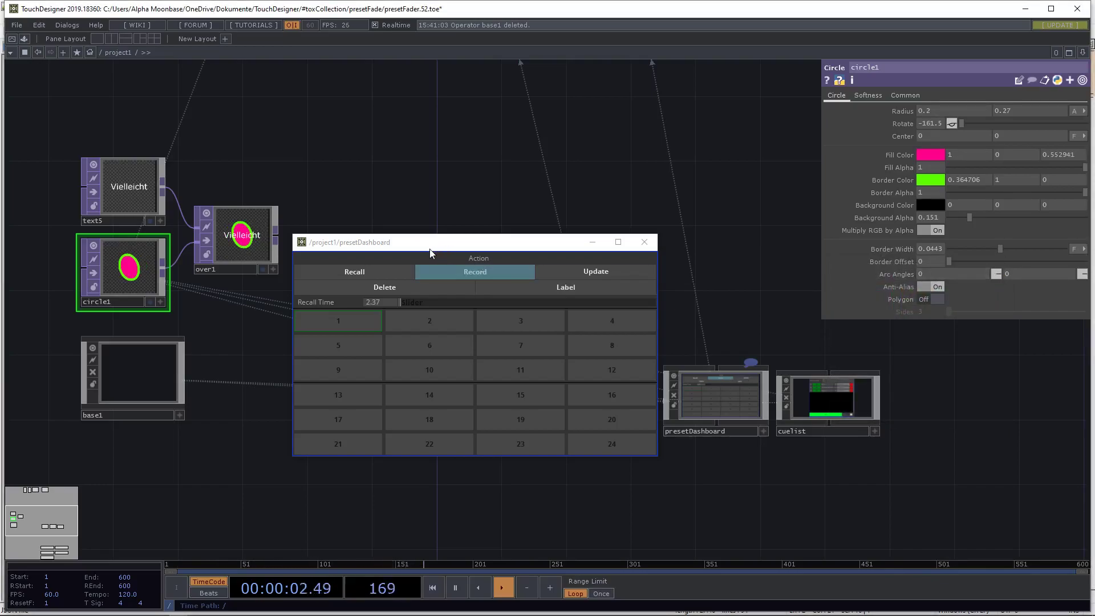
pyautogui.click(420, 319)
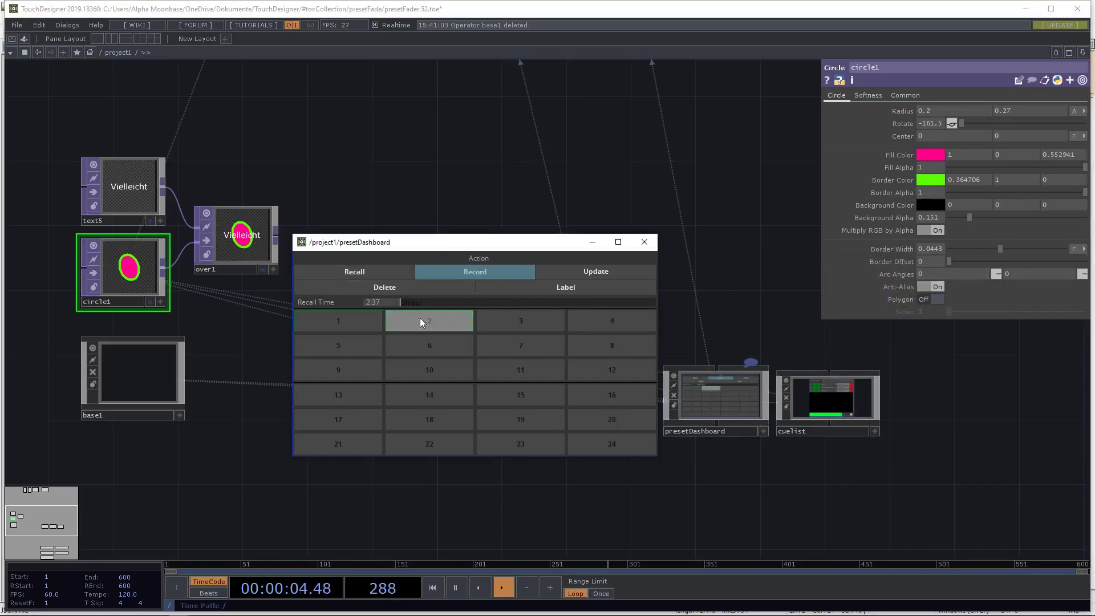
# Step: Recall the preset stored on dashboard button 1 and label that button Yellow
pyautogui.click(361, 270)
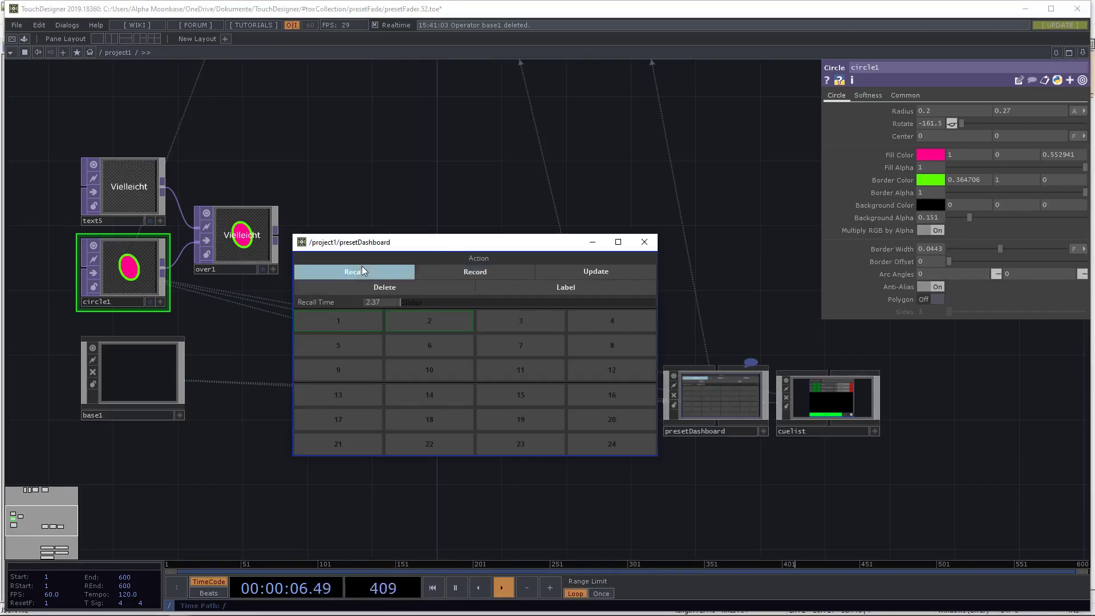
pyautogui.click(348, 324)
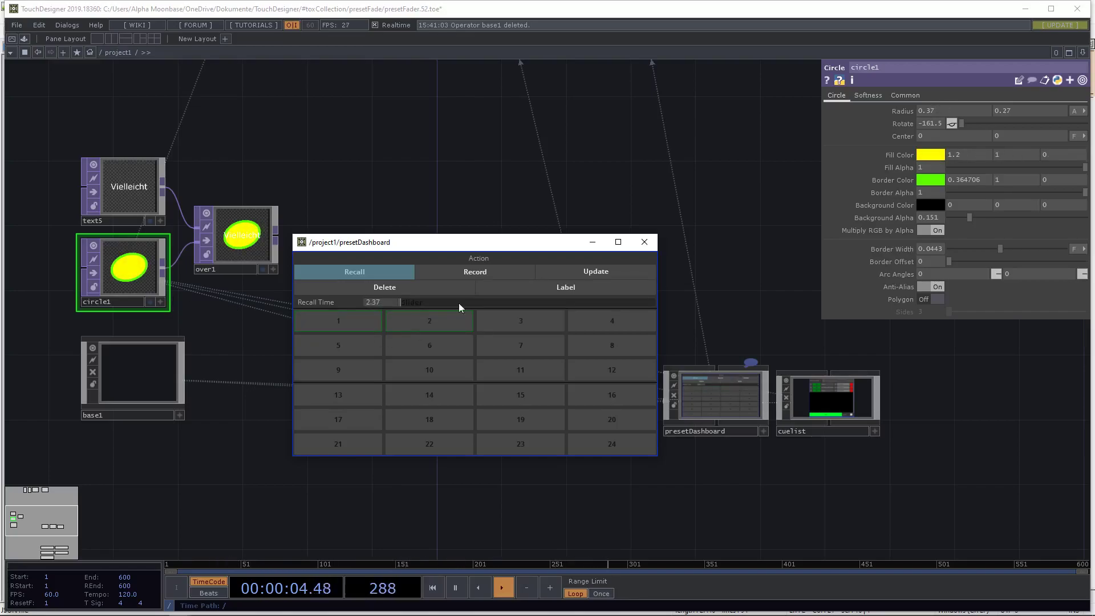
pyautogui.click(546, 286)
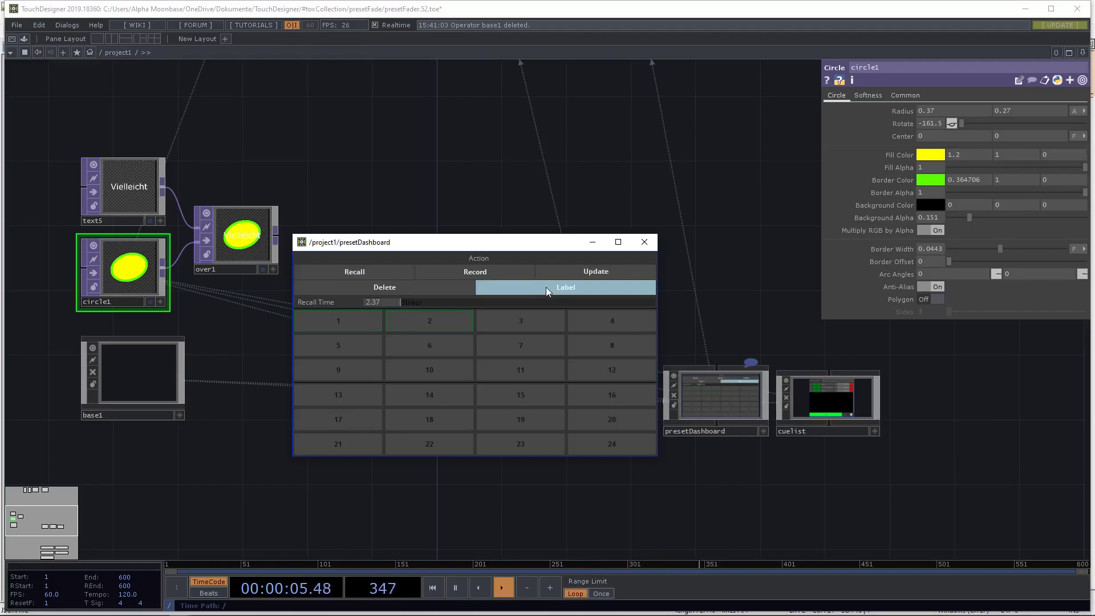
pyautogui.click(340, 323)
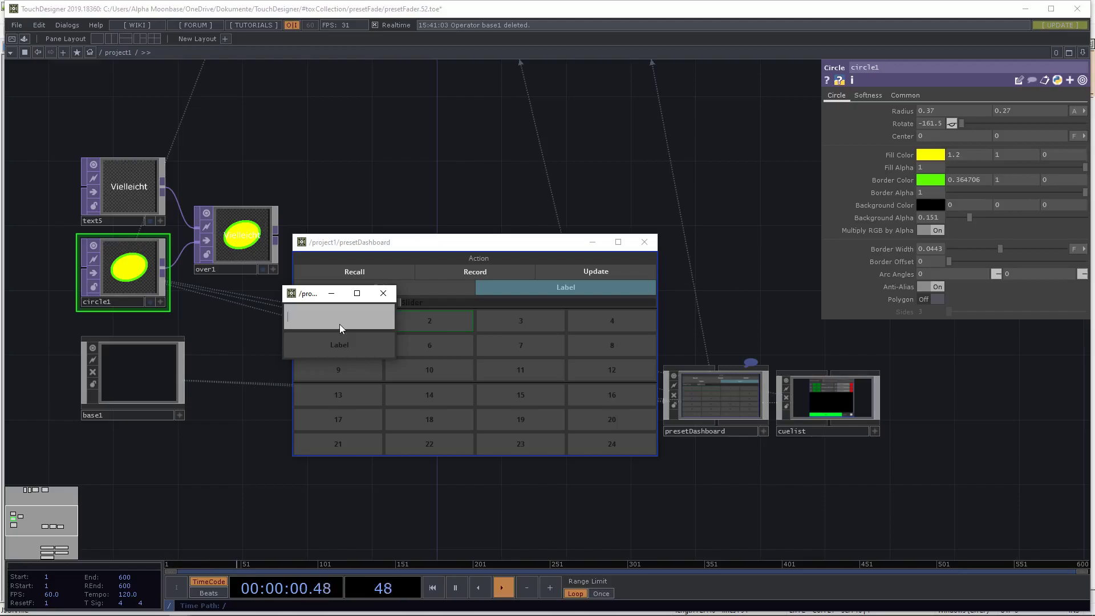
pyautogui.write('Yellow')
pyautogui.click(338, 347)
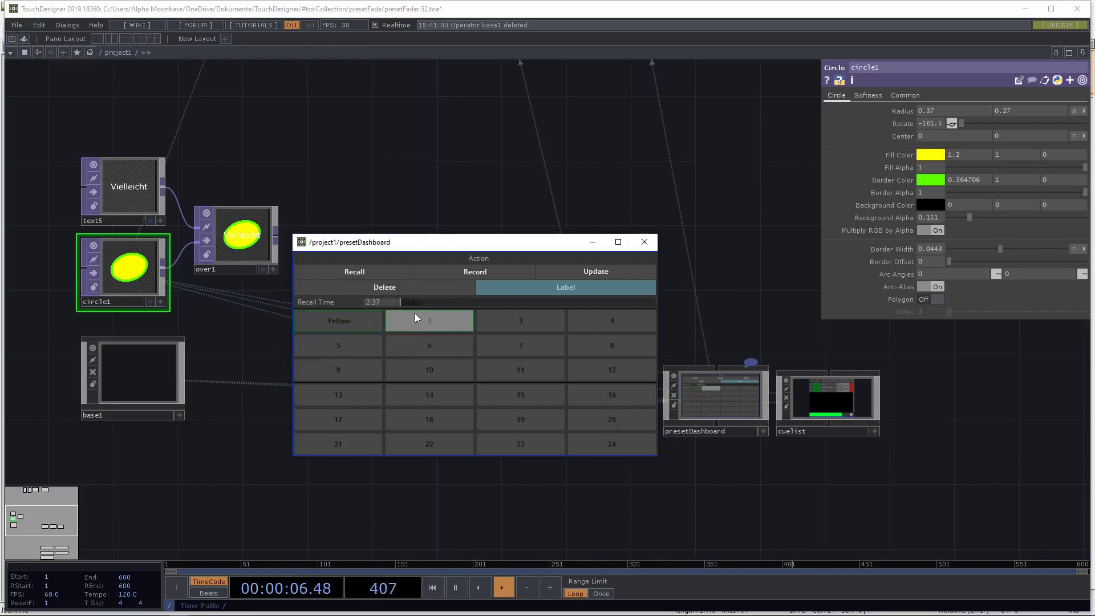
pyautogui.click(726, 285)
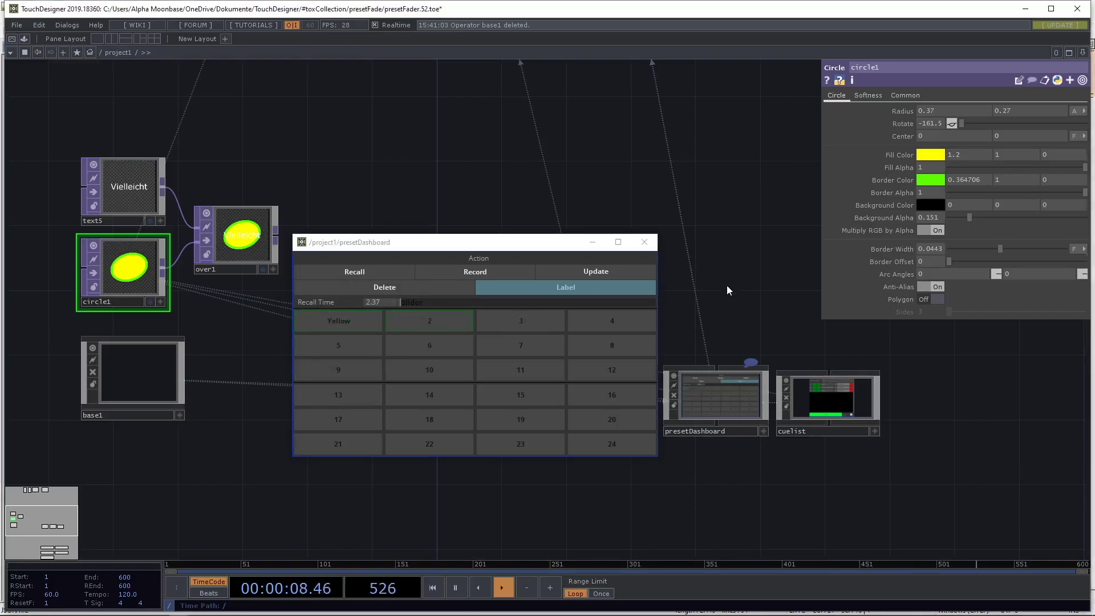
# Step: Close the dashboard window, examine the stored preset names in presetFader's own window, and close it
pyautogui.click(709, 410)
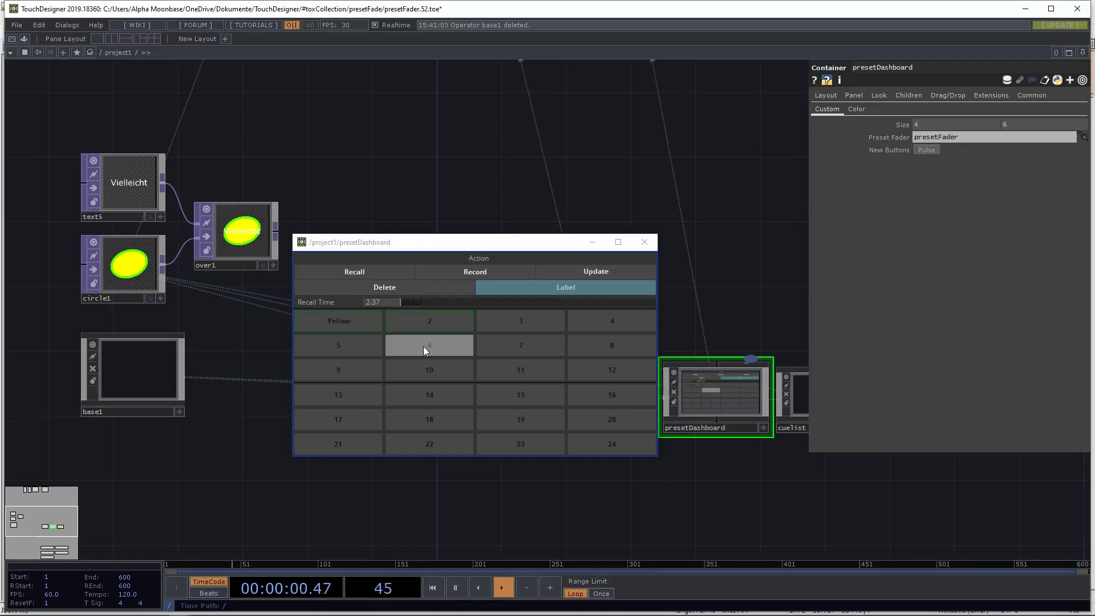
pyautogui.click(647, 246)
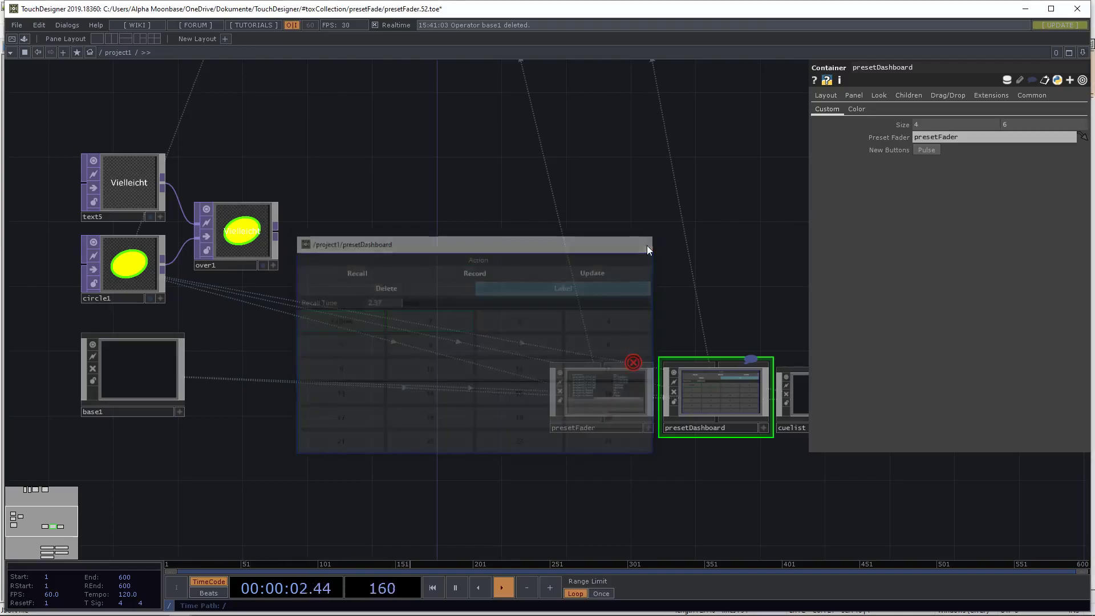
pyautogui.click(605, 401)
pyautogui.rightClick(605, 401)
pyautogui.click(633, 379)
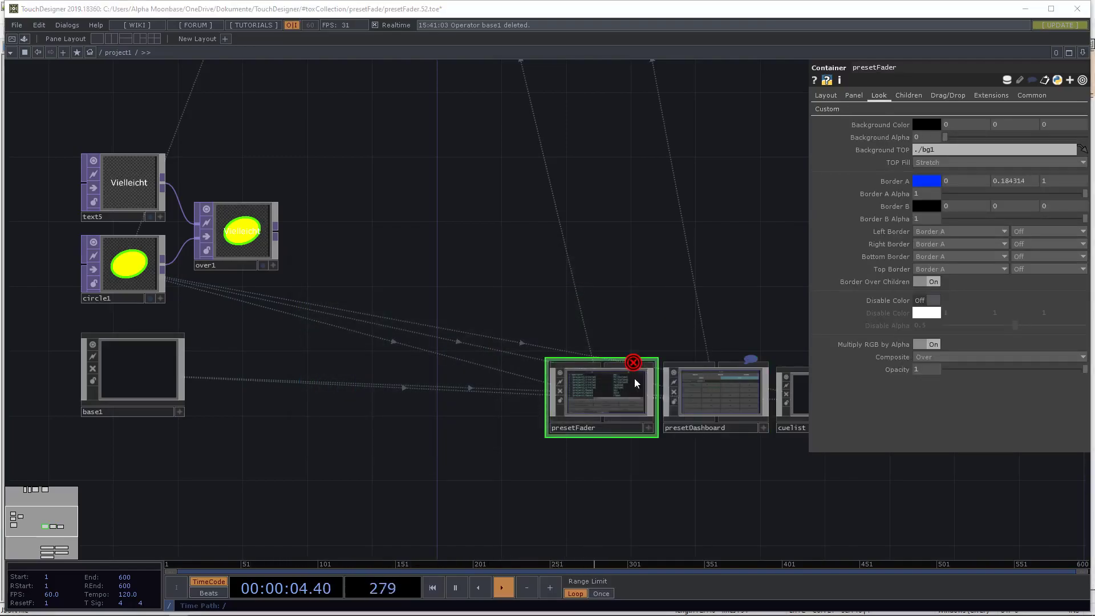
pyautogui.moveTo(590, 280); pyautogui.dragTo(489, 237)
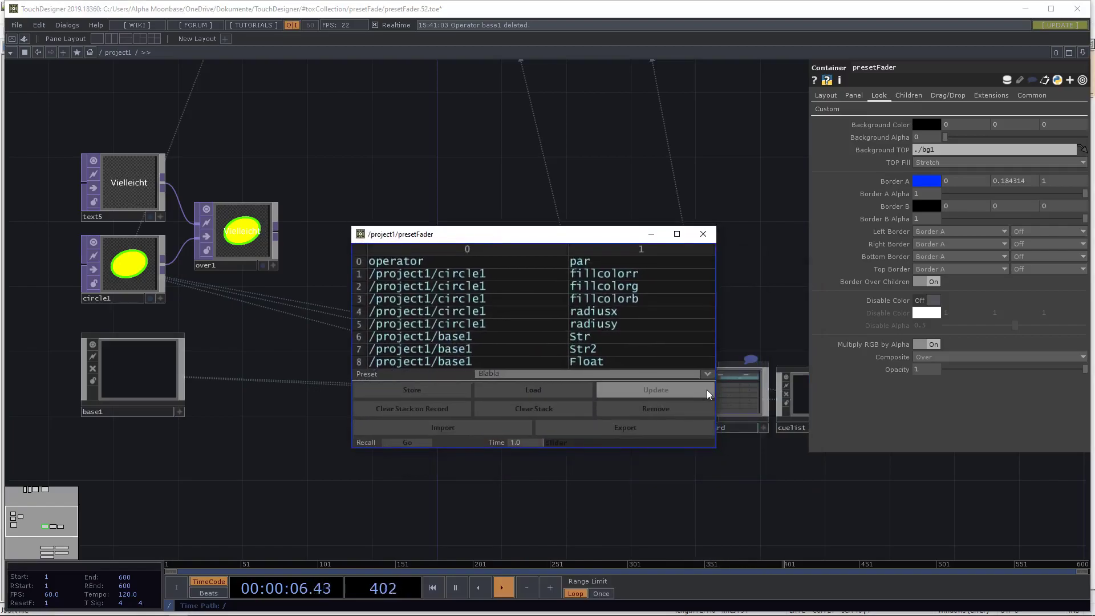
pyautogui.click(708, 373)
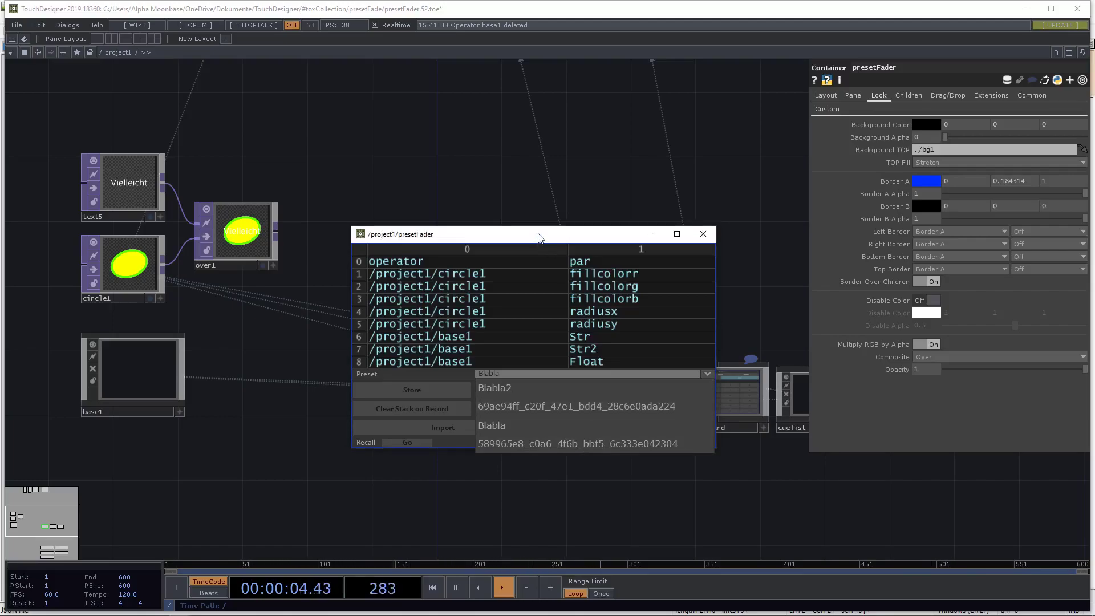
pyautogui.click(541, 374)
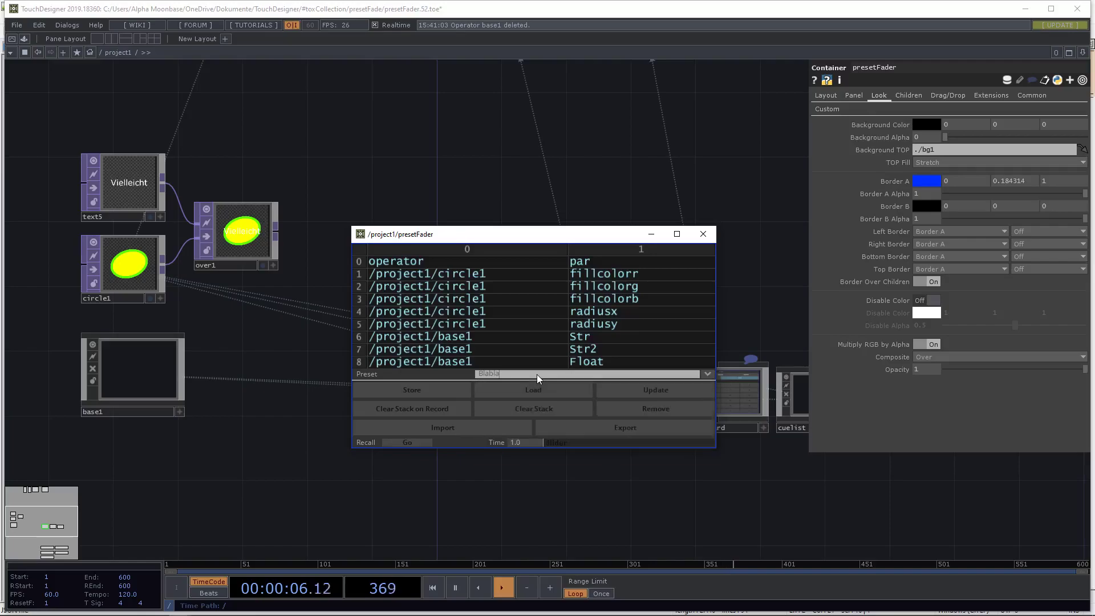
pyautogui.click(704, 234)
# Step: View the presetDashboard panel again in a separate window and close it
pyautogui.hotkey('alt', 'Tab')
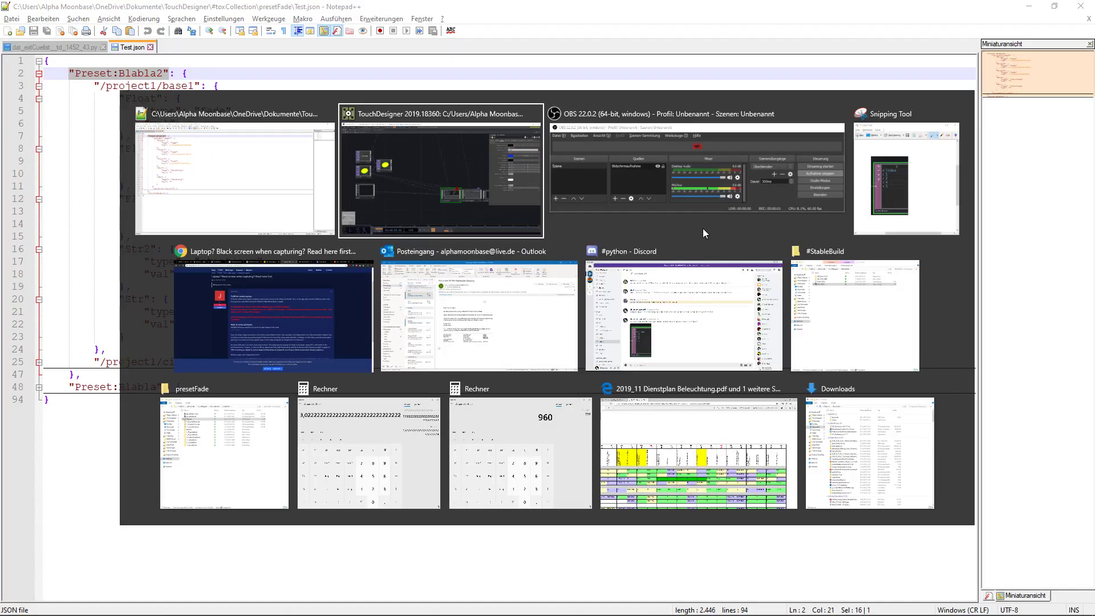
pyautogui.moveTo(632, 232); pyautogui.dragTo(518, 183)
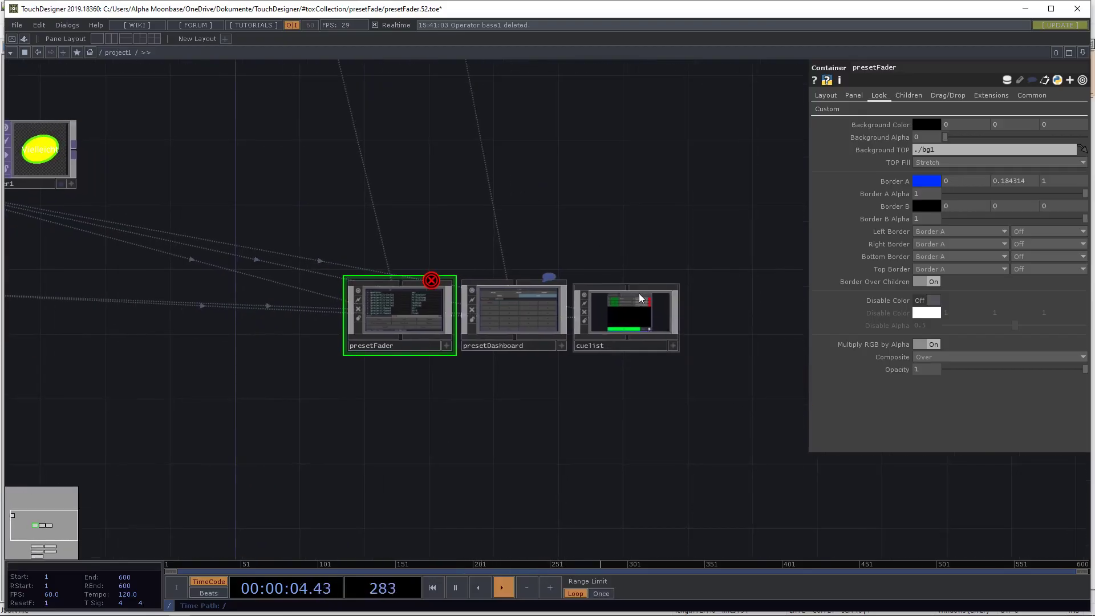
pyautogui.scroll(2, 641, 298)
pyautogui.moveTo(560, 225); pyautogui.dragTo(614, 267)
pyautogui.scroll(-2, 613, 264)
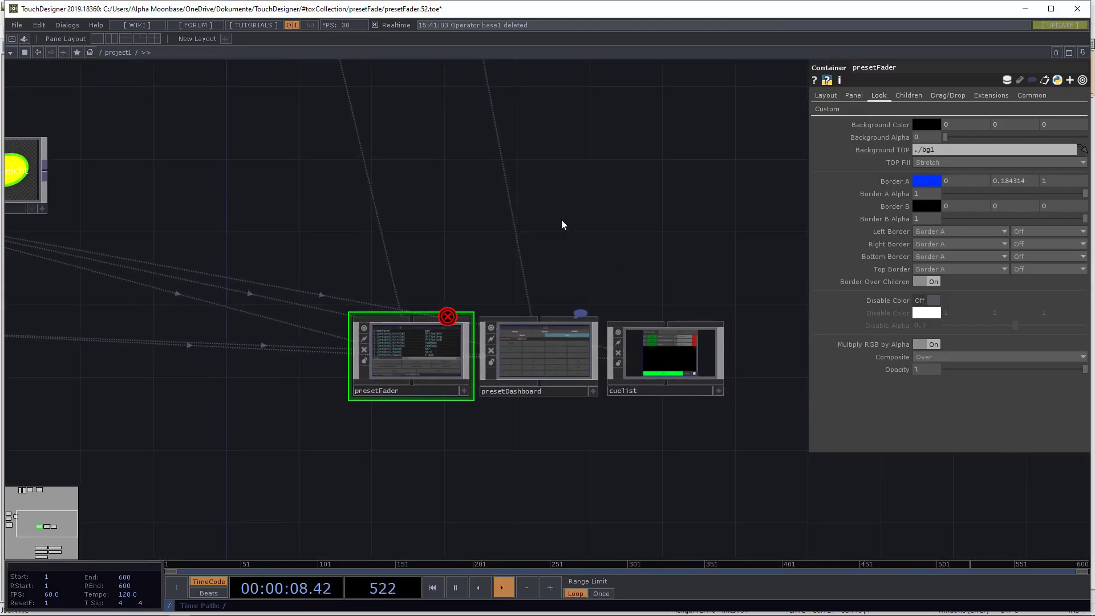
pyautogui.click(549, 351)
pyautogui.rightClick(548, 351)
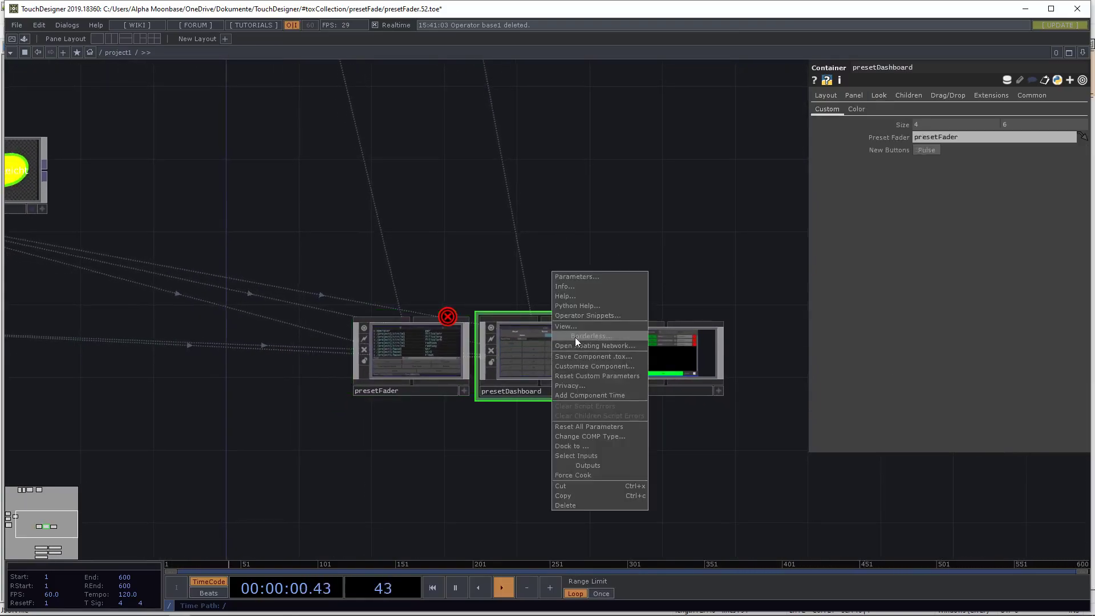
pyautogui.click(578, 328)
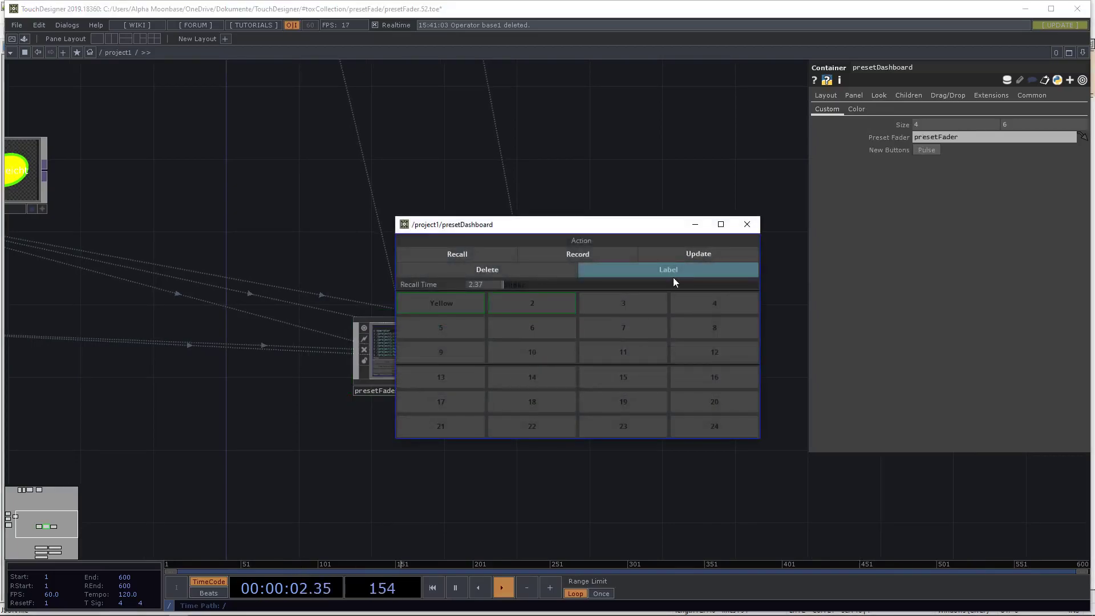
pyautogui.click(747, 224)
# Step: Select the cuelist component and inspect its custom parameters, including the Preset Fader reference
pyautogui.press('h')
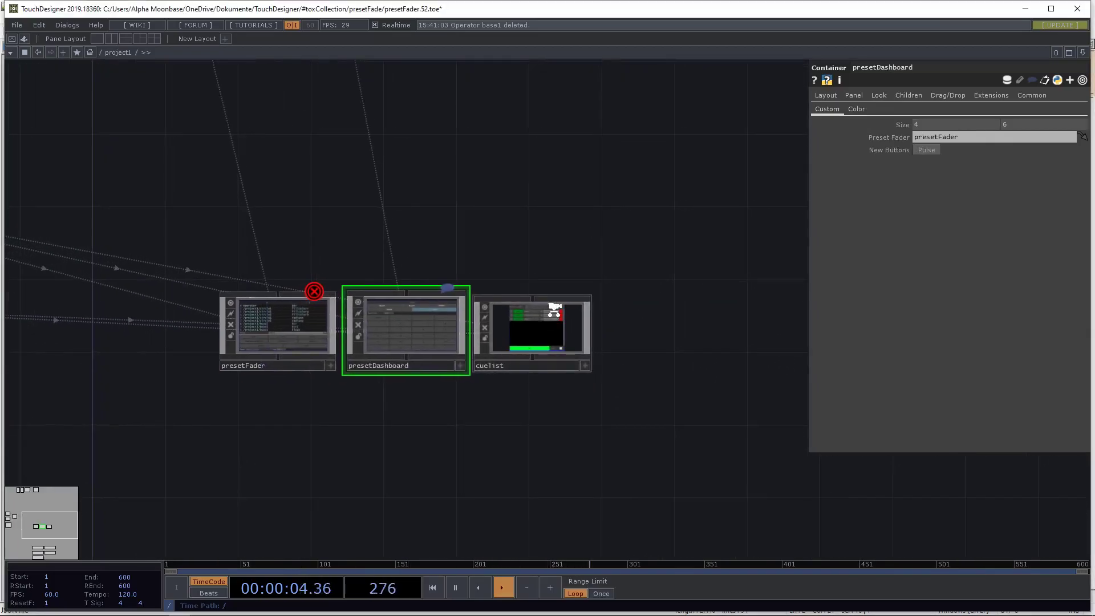
pyautogui.scroll(3, 553, 309)
pyautogui.click(482, 350)
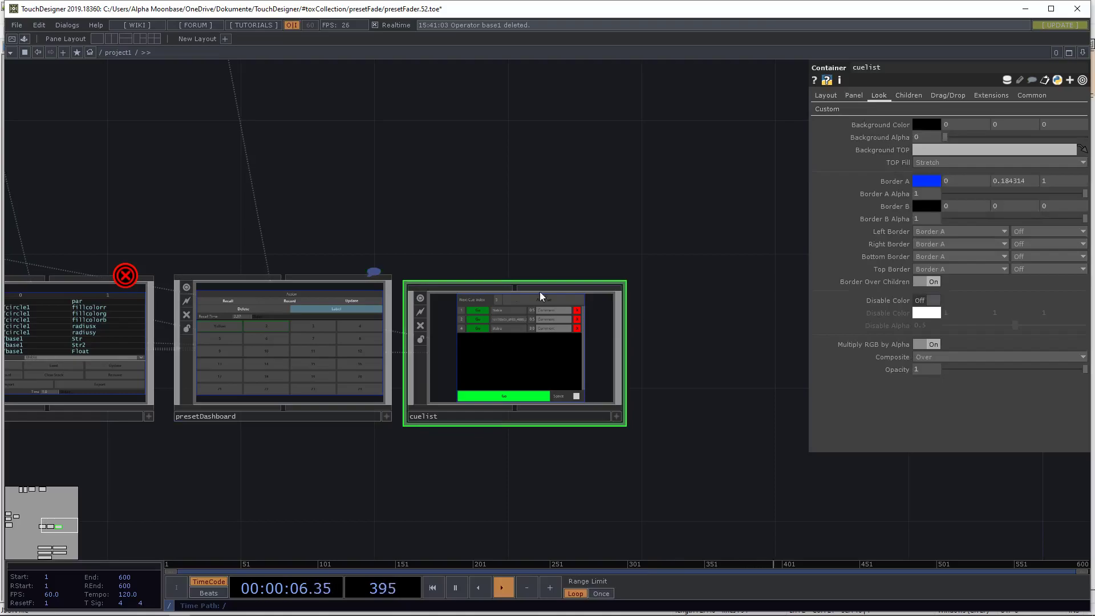
pyautogui.click(827, 108)
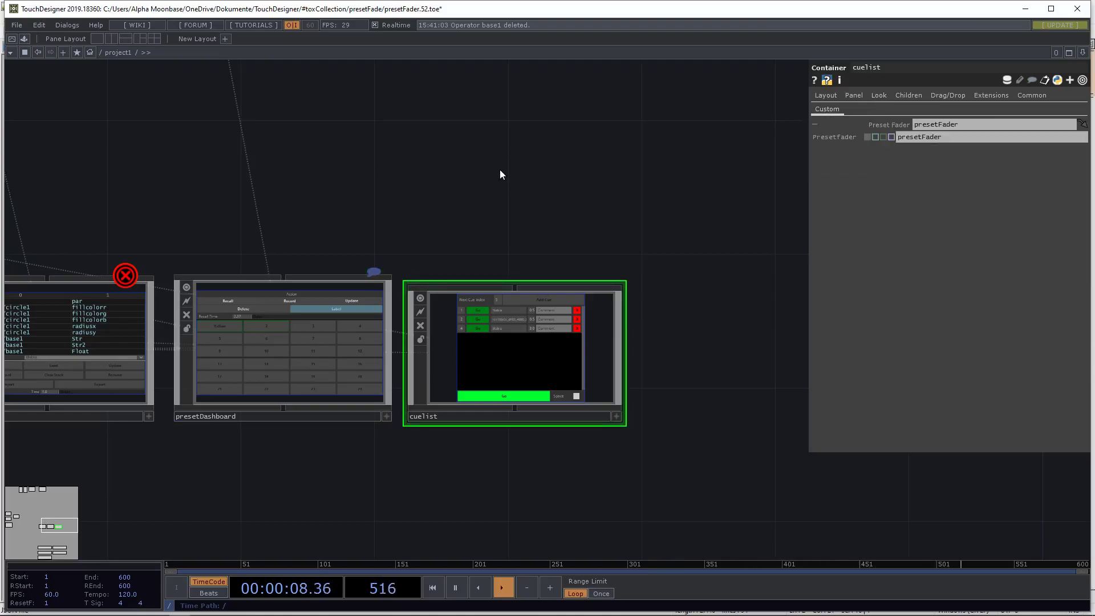
pyautogui.press('h')
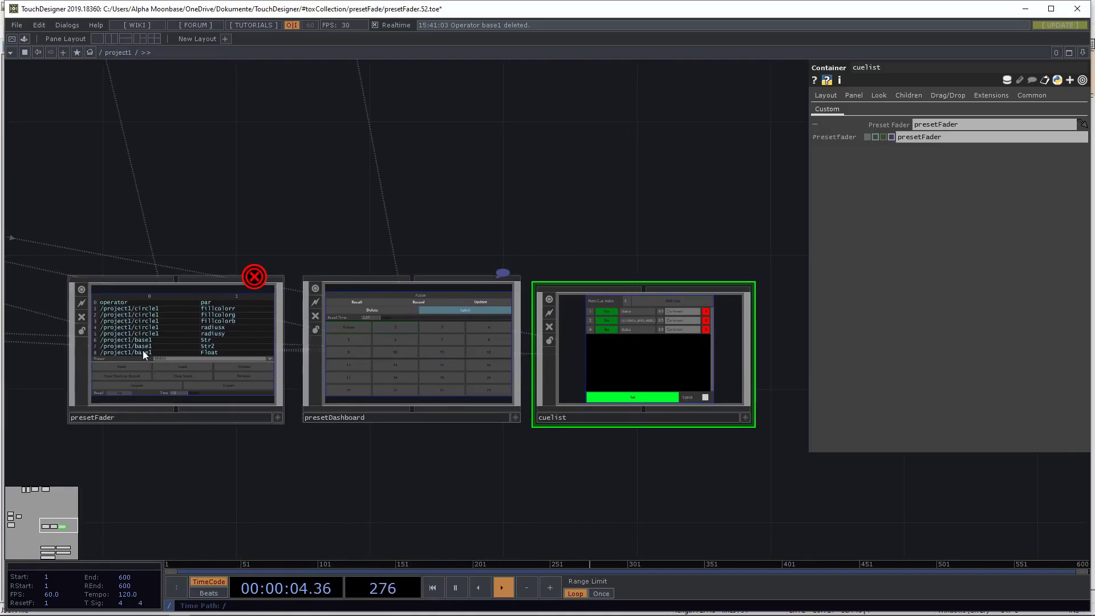
# Step: Open the cuelist panel in a separate window and maximize it
pyautogui.moveTo(608, 210); pyautogui.dragTo(382, 207)
pyautogui.rightClick(473, 359)
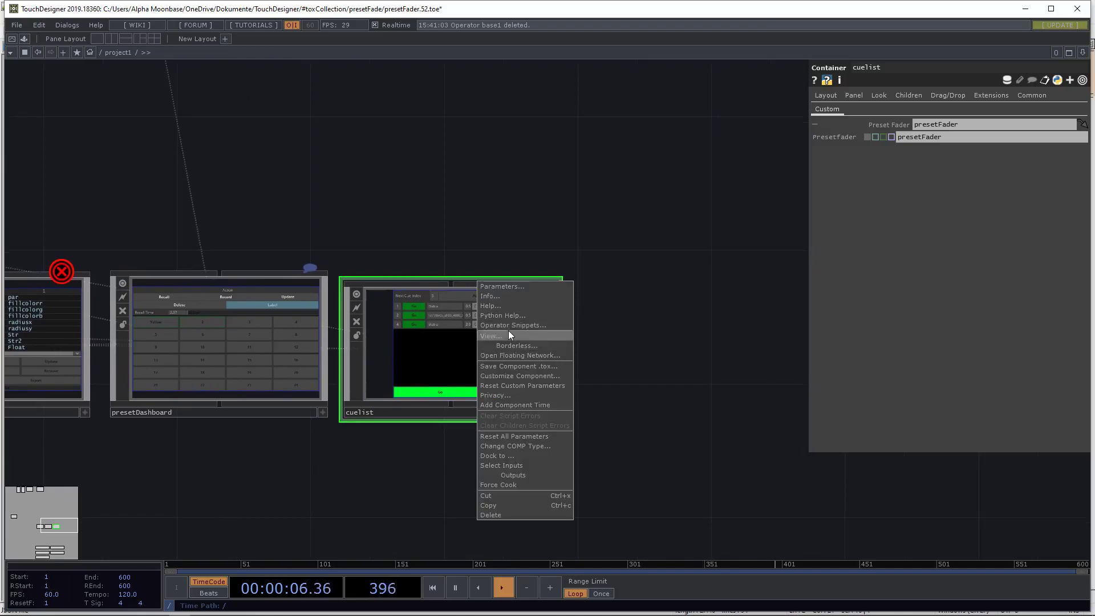
pyautogui.click(511, 336)
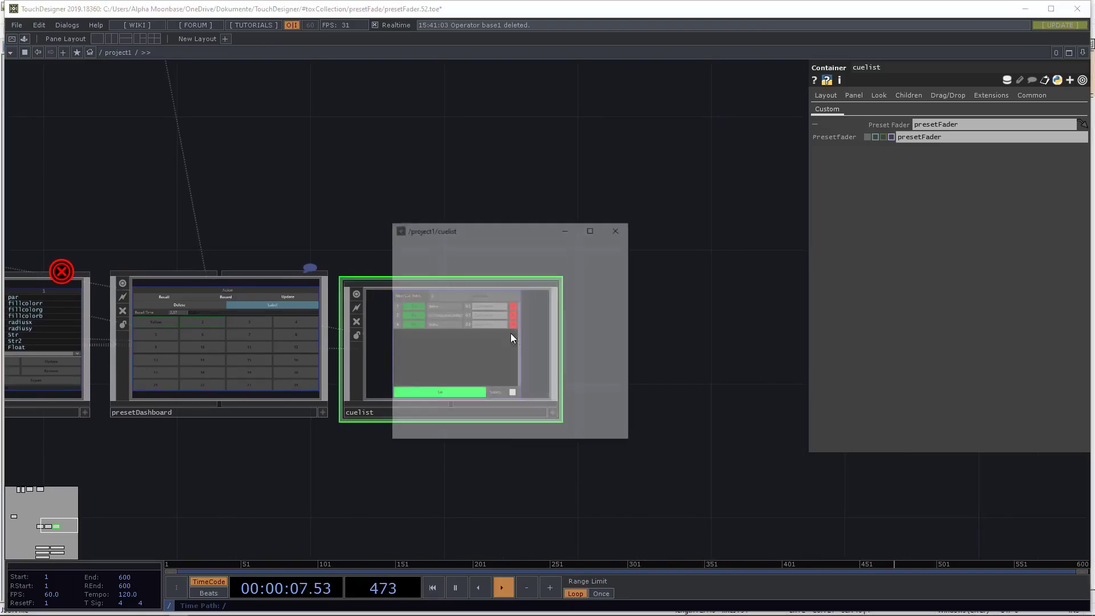
pyautogui.doubleClick(470, 228)
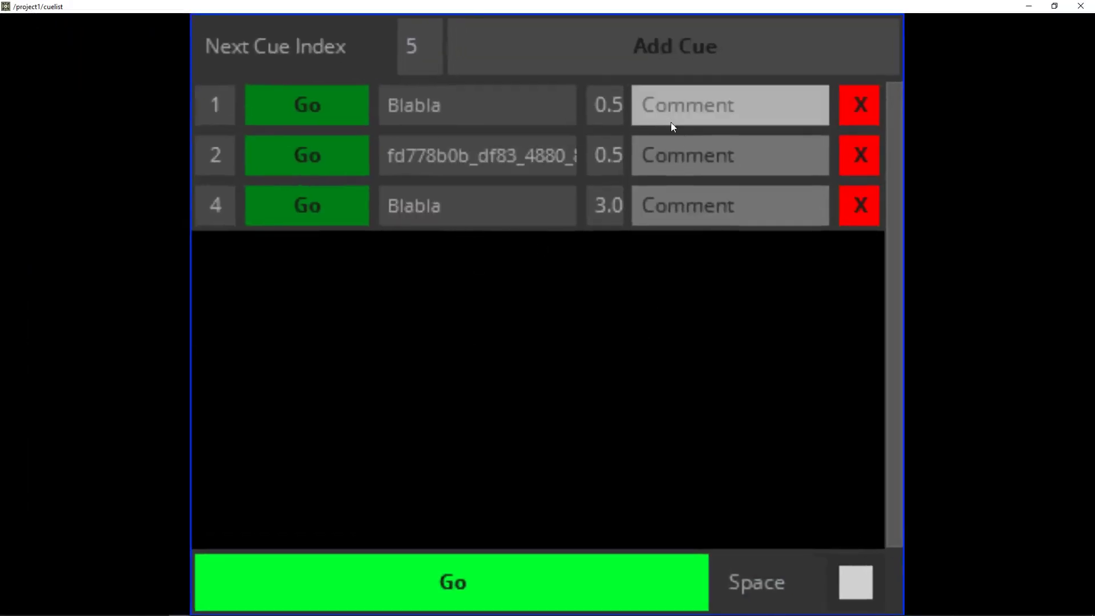
# Step: Delete all existing cues from the cue list
pyautogui.click(854, 114)
pyautogui.click(854, 114)
pyautogui.click(854, 113)
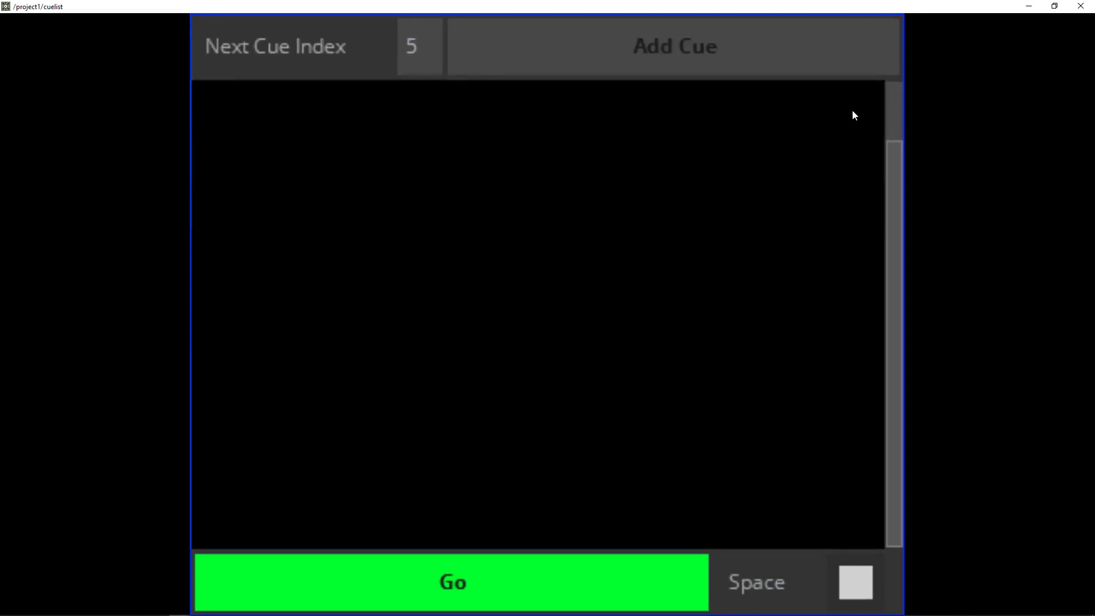
# Step: Set the Next Cue Index to 1 and add a new cue
pyautogui.click(438, 62)
pyautogui.press('BackSpace')
pyautogui.write('1')
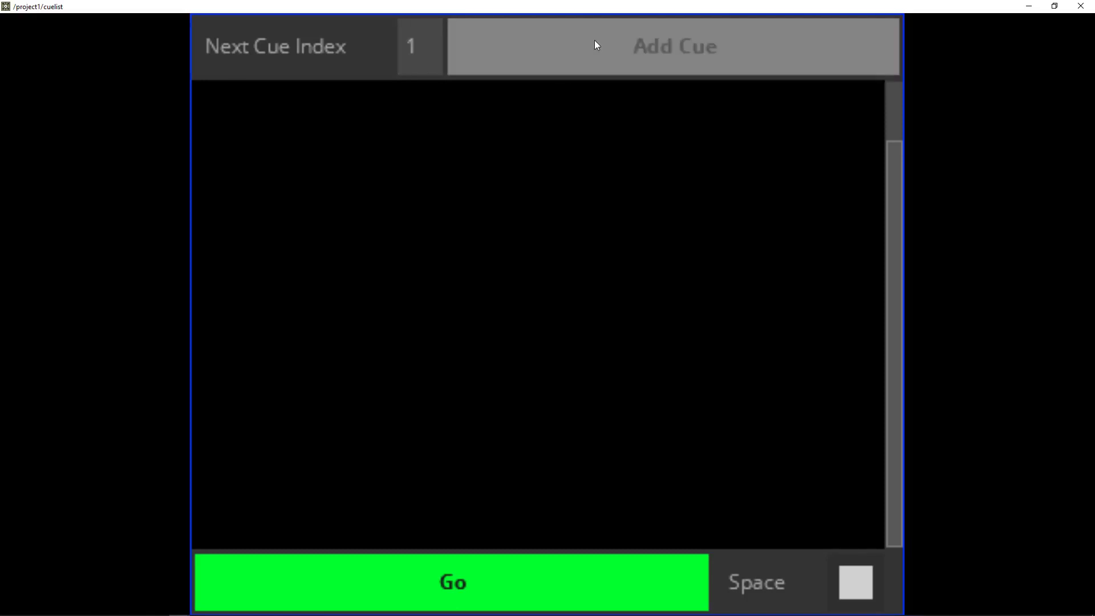
pyautogui.click(668, 51)
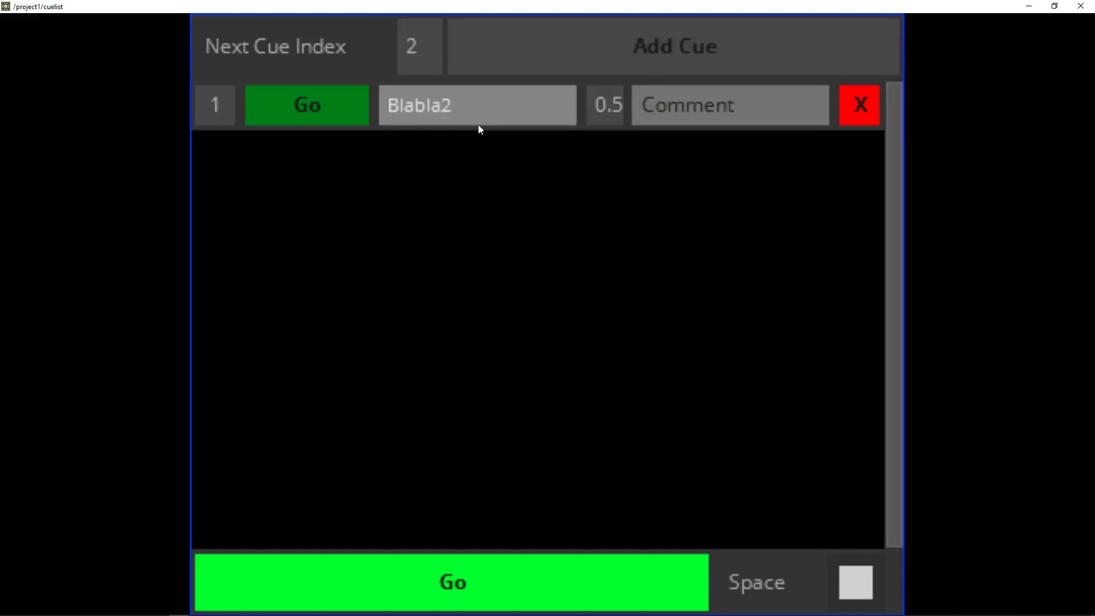
# Step: Keep preset Blabla2 for cue 1, set its fade time to 0.0 and its comment to "Starting Point"
pyautogui.click(481, 105)
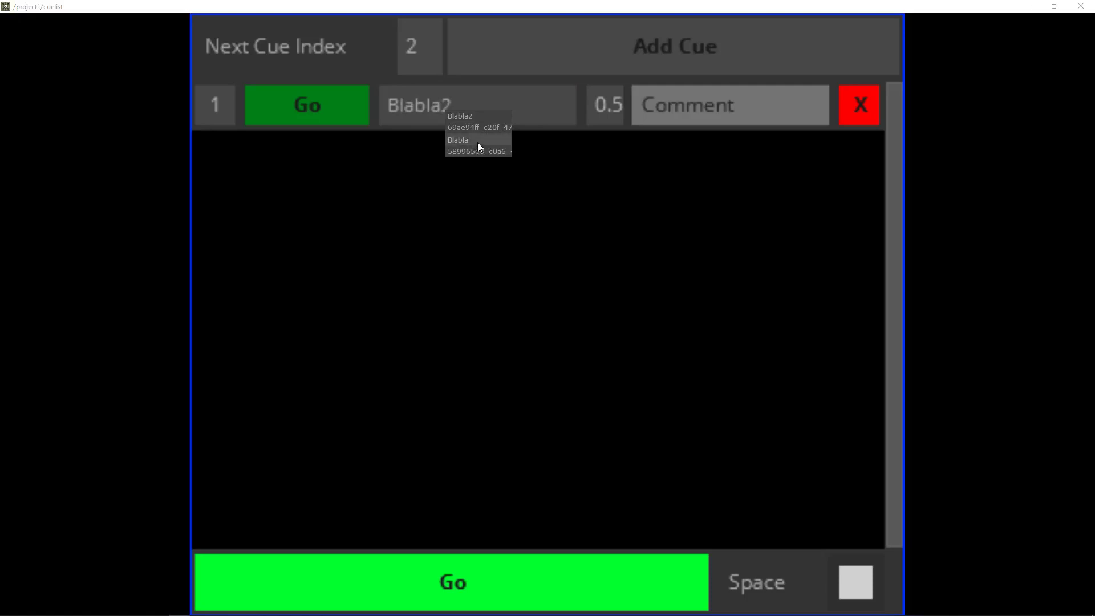
pyautogui.click(488, 119)
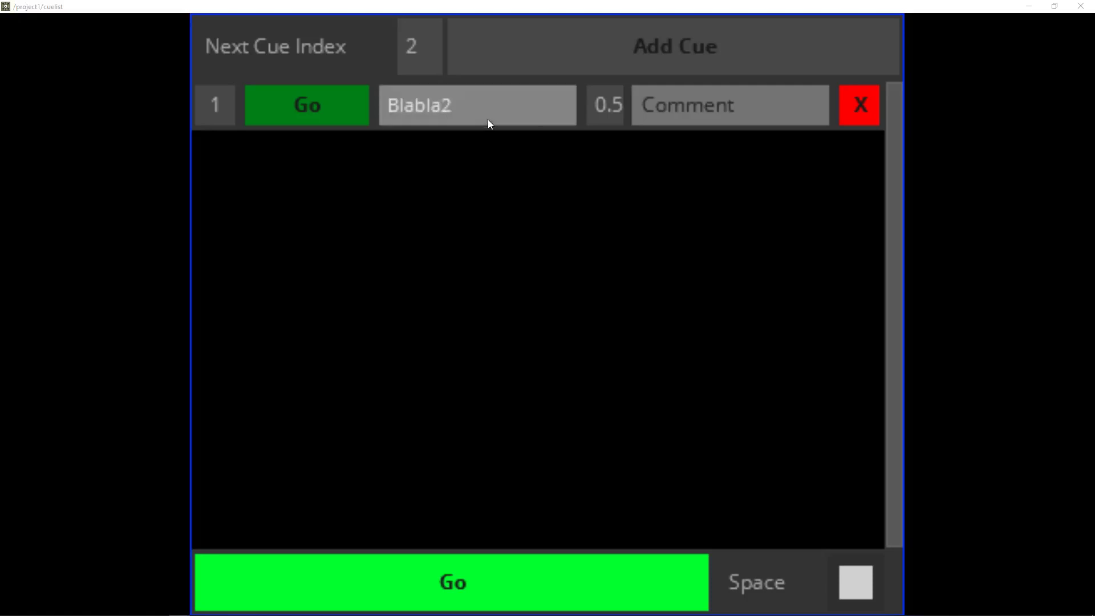
pyautogui.click(616, 113)
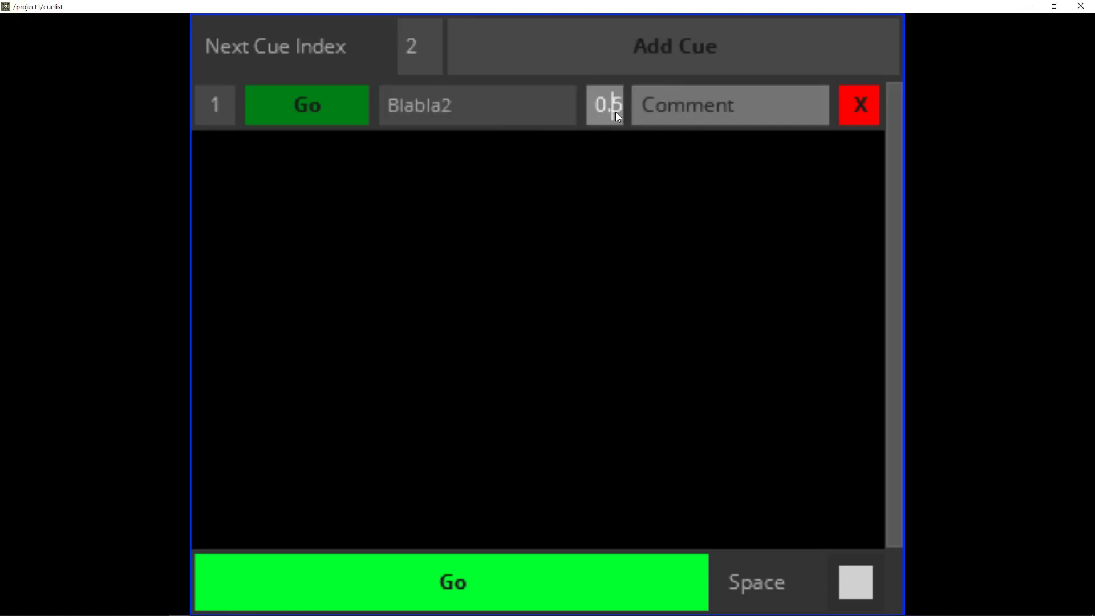
pyautogui.doubleClick(682, 112)
pyautogui.write('Star')
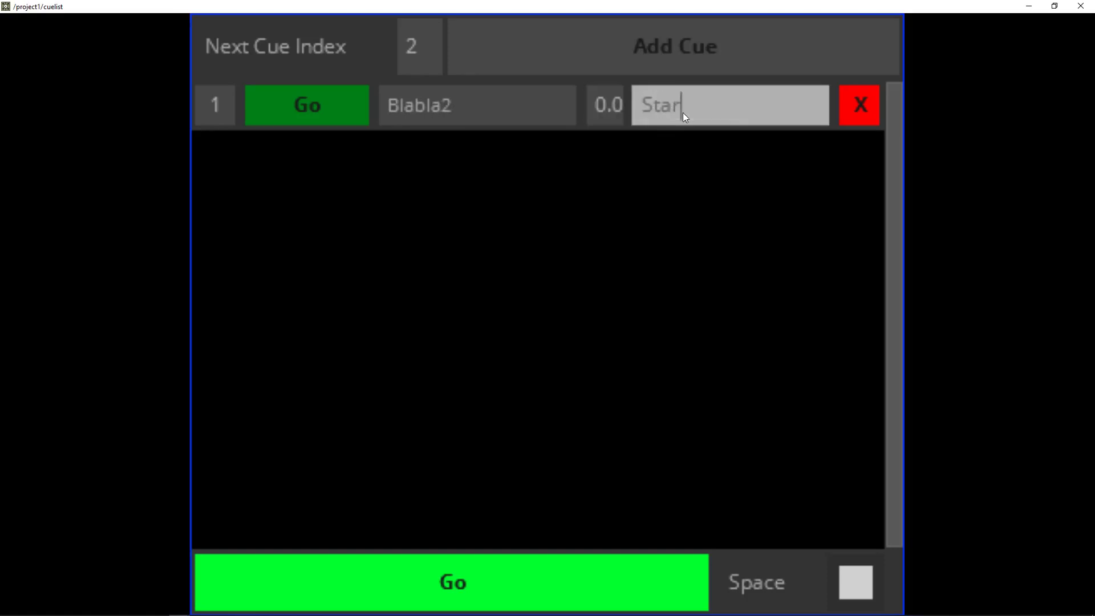
pyautogui.write('ting Point')
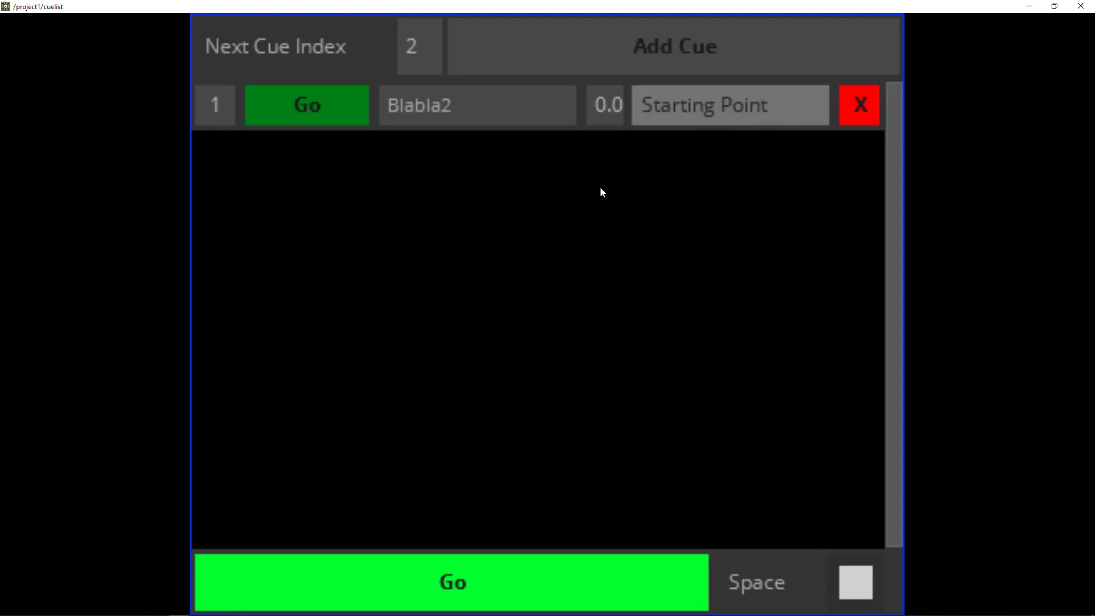
# Step: Add a second cue that uses preset Blabla with a fade time of 1.0
pyautogui.click(634, 52)
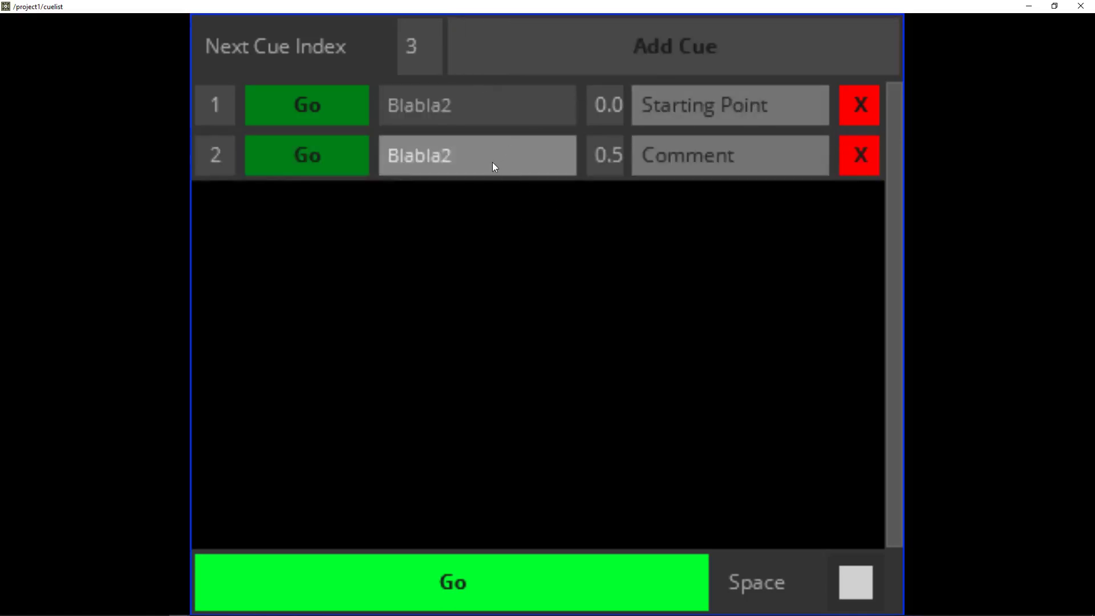
pyautogui.click(493, 165)
pyautogui.click(483, 201)
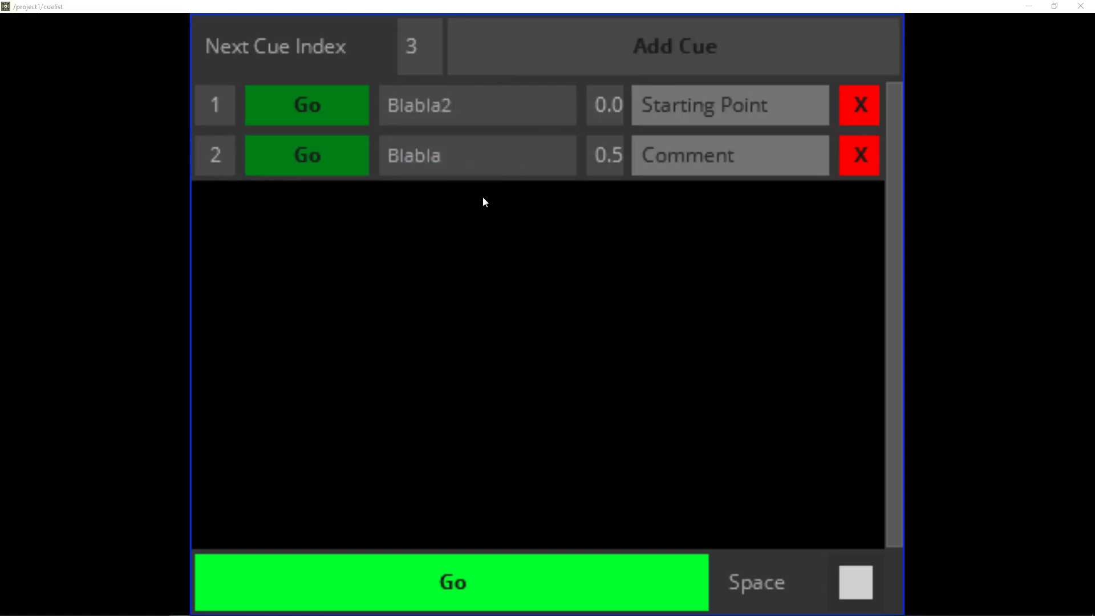
pyautogui.click(604, 157)
pyautogui.write('1')
pyautogui.press('Return')
# Step: Clear the default comment of cue 2 so it is empty
pyautogui.press('BackSpace')
pyautogui.press('BackSpace')
pyautogui.press('BackSpace')
pyautogui.press('BackSpace')
pyautogui.press('BackSpace')
pyautogui.press('BackSpace')
pyautogui.press('BackSpace')
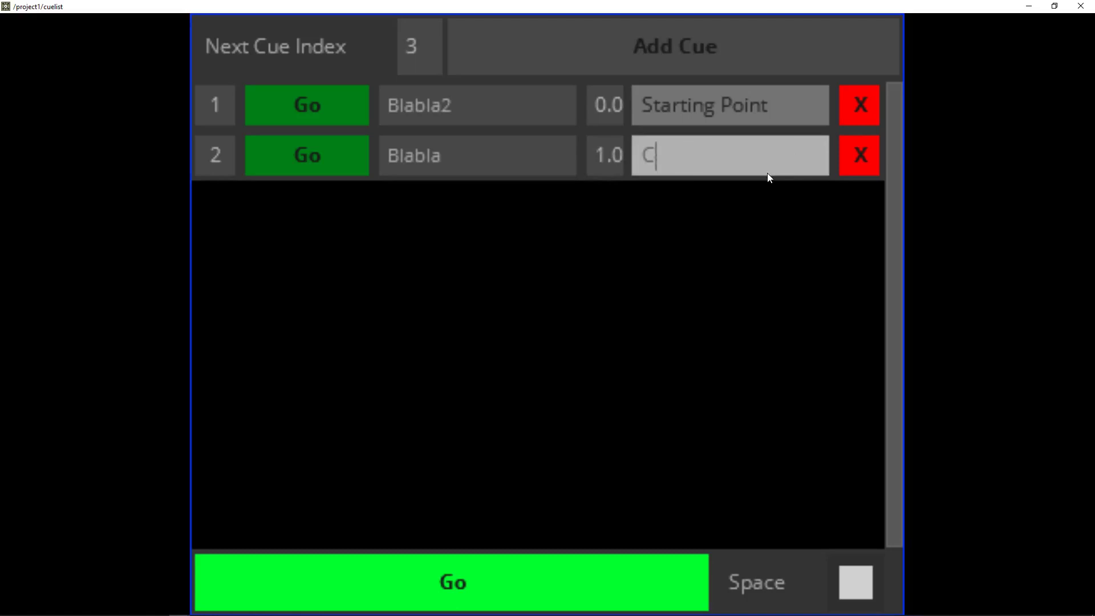
pyautogui.press('Return')
# Step: Add a third cue using the unnamed preset starting with 69ae94ff and comment it "Strange Number"
pyautogui.click(669, 50)
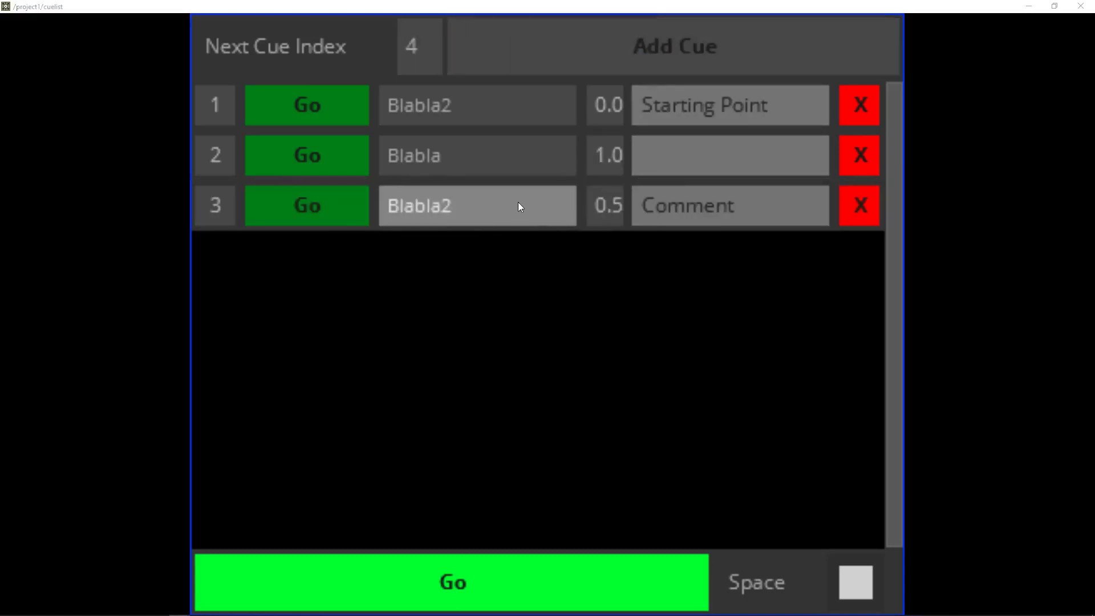
pyautogui.click(516, 204)
pyautogui.click(510, 229)
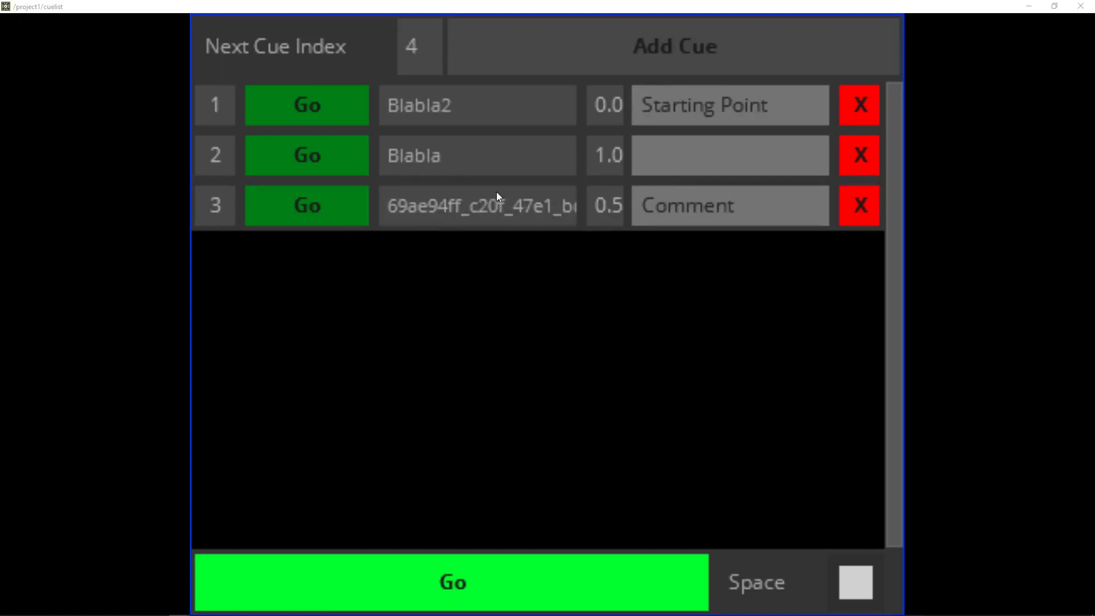
pyautogui.click(684, 205)
pyautogui.write('Stra')
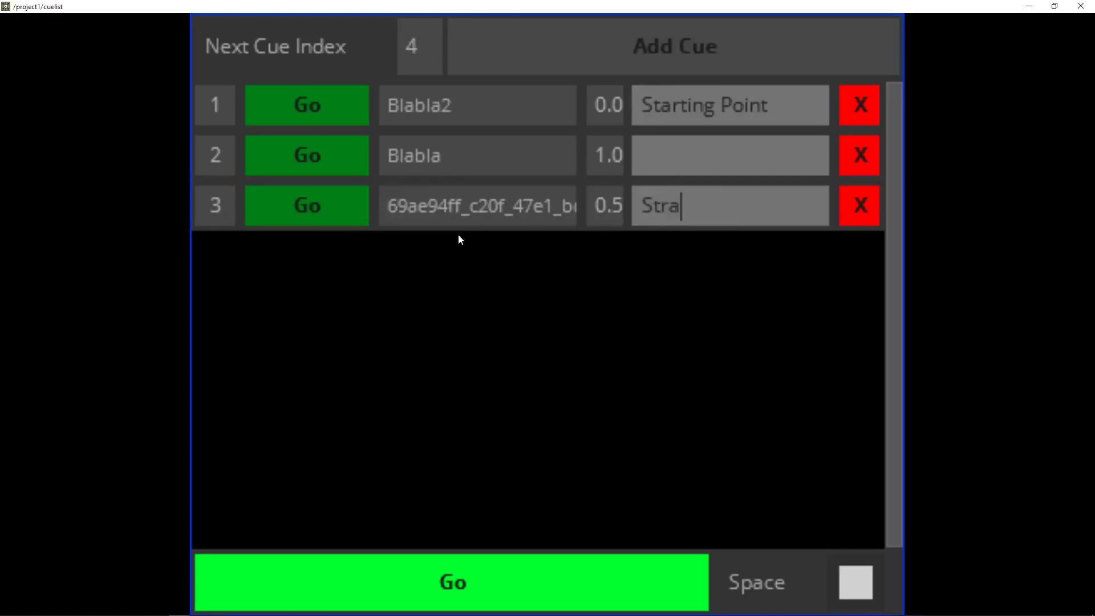
pyautogui.write('nge Number')
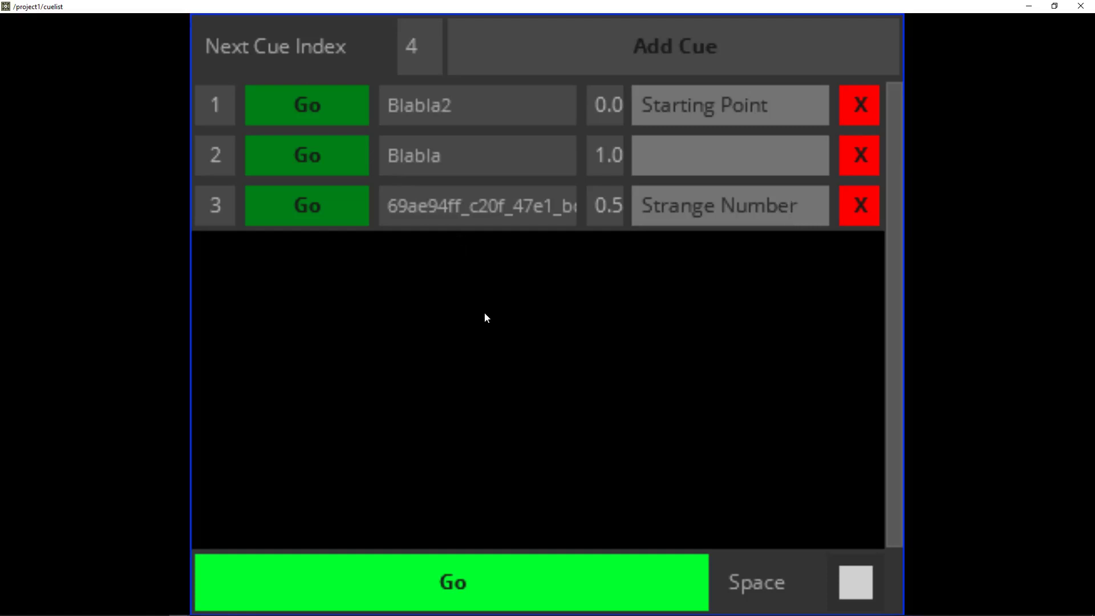
# Step: Close the maximized cuelist window, reopen it as a small floating viewer and bring circle1 and over1 into view
pyautogui.press('Escape')
pyautogui.rightClick(450, 365)
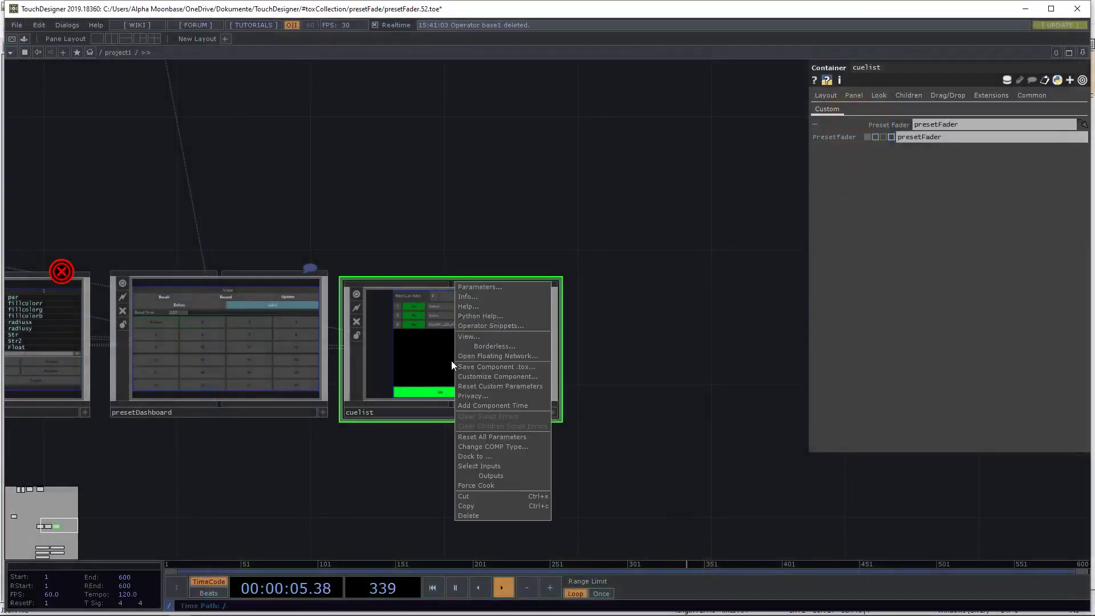
pyautogui.click(488, 336)
pyautogui.moveTo(375, 200); pyautogui.dragTo(891, 131)
pyautogui.moveTo(295, 168); pyautogui.dragTo(301, 306)
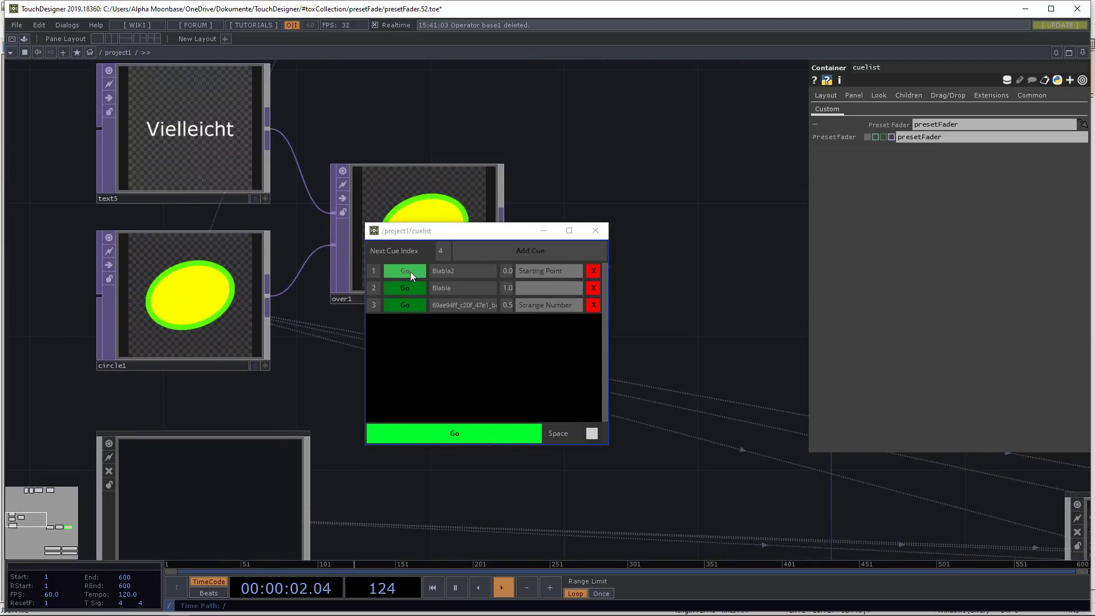
# Step: Trigger cue 1, advance through cues 2 and 3 in sequence, and recall cue 1 again while watching circle1
pyautogui.click(410, 271)
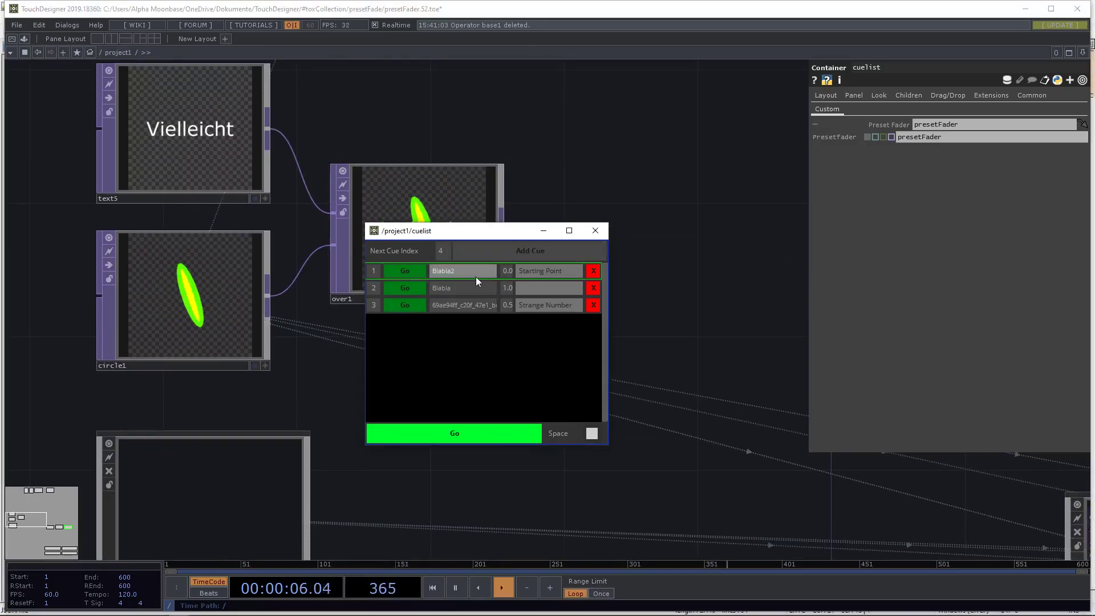
pyautogui.click(451, 434)
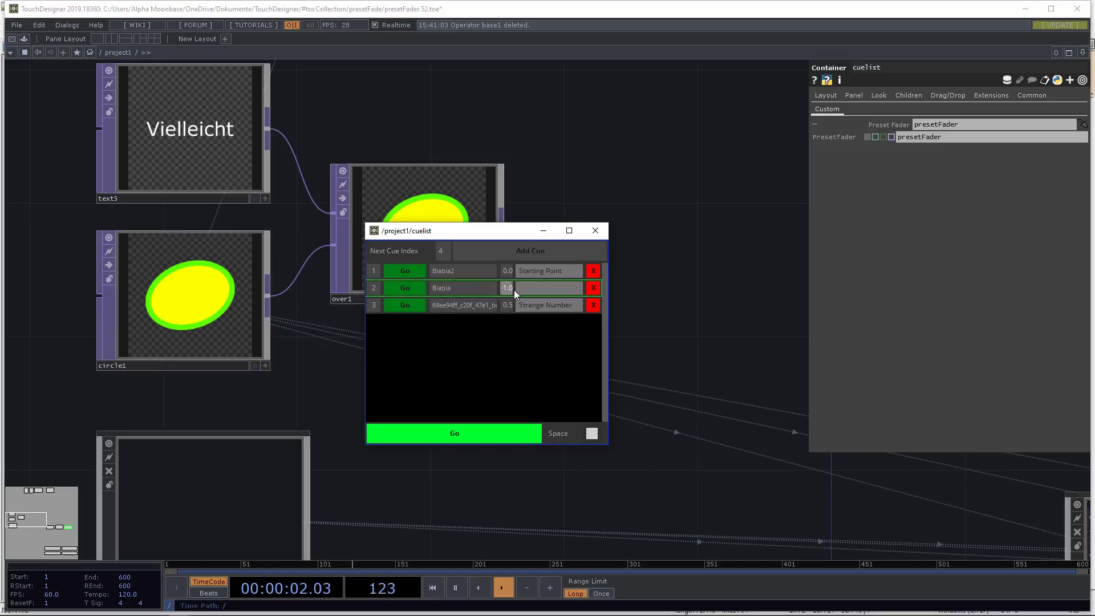
pyautogui.click(447, 433)
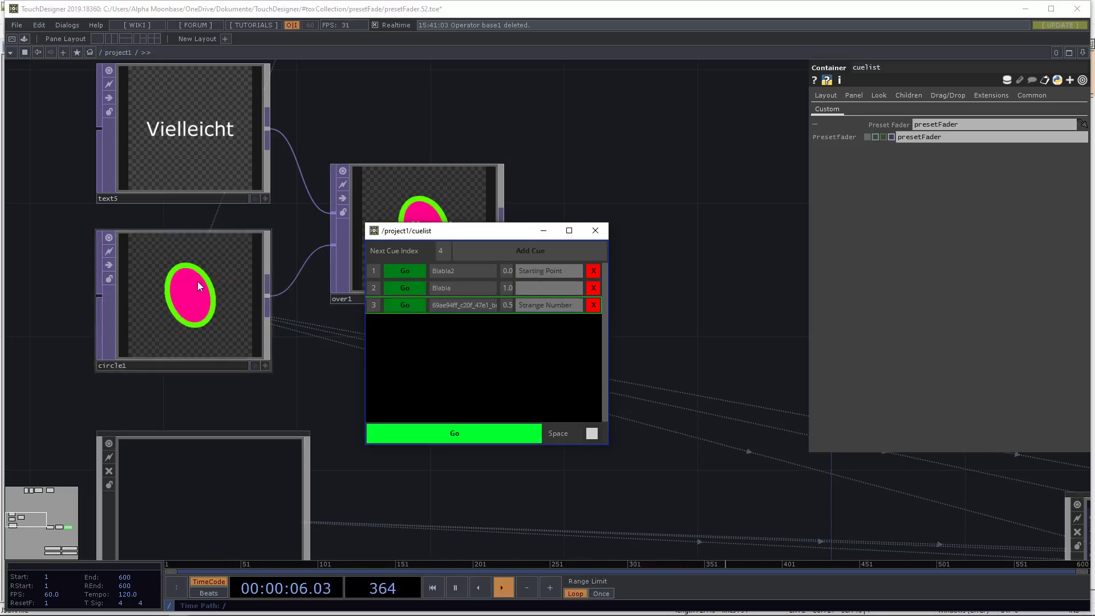
pyautogui.click(414, 269)
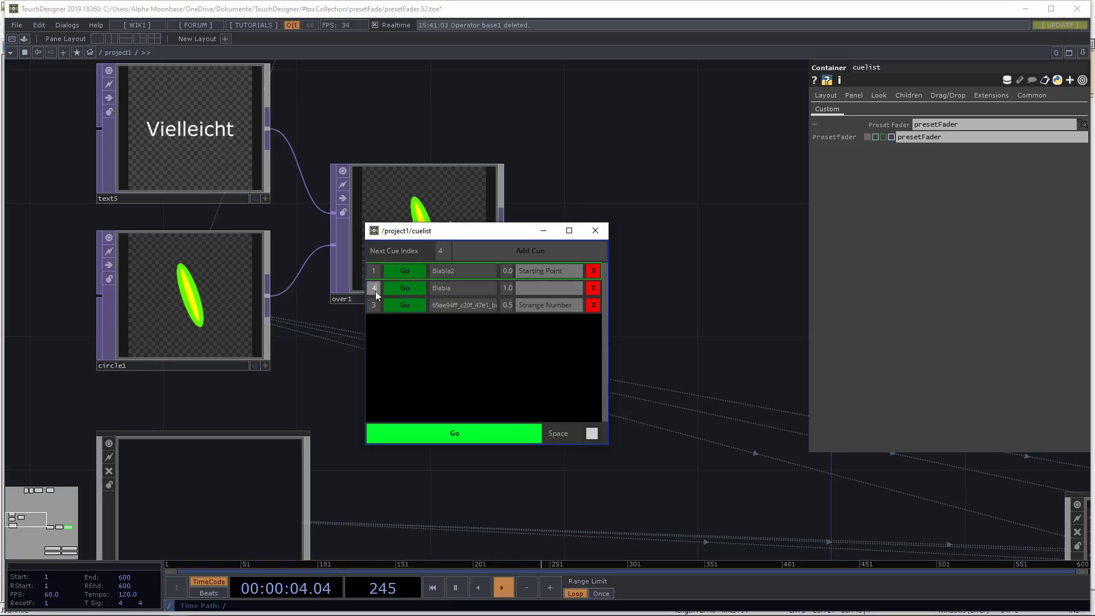
# Step: Renumber cue 2 as 4 and advance through the reordered cues 3 and 4
pyautogui.press('Return')
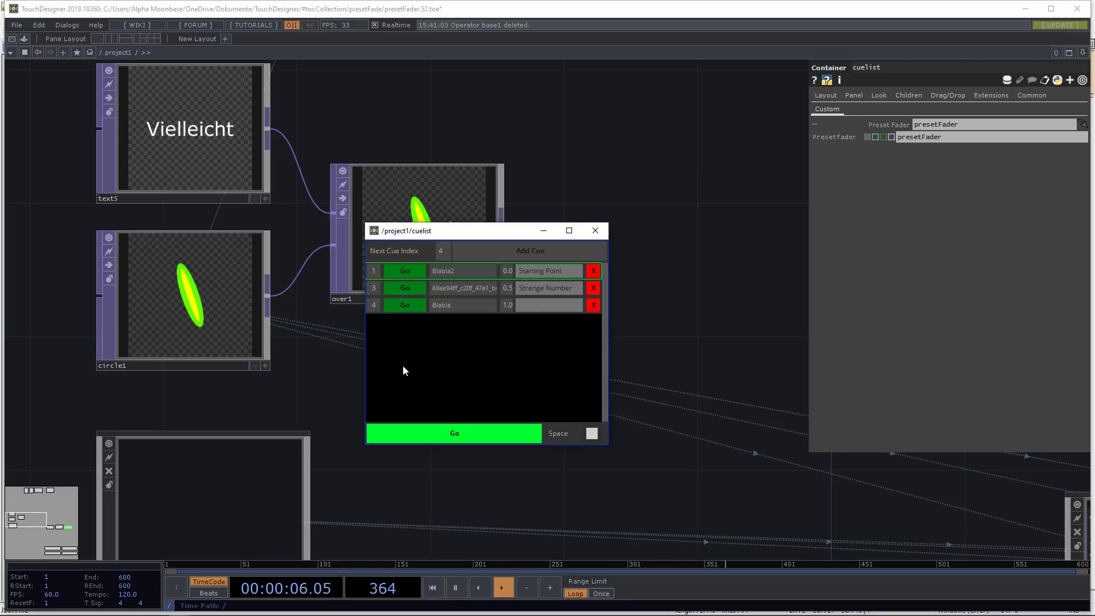
pyautogui.click(464, 428)
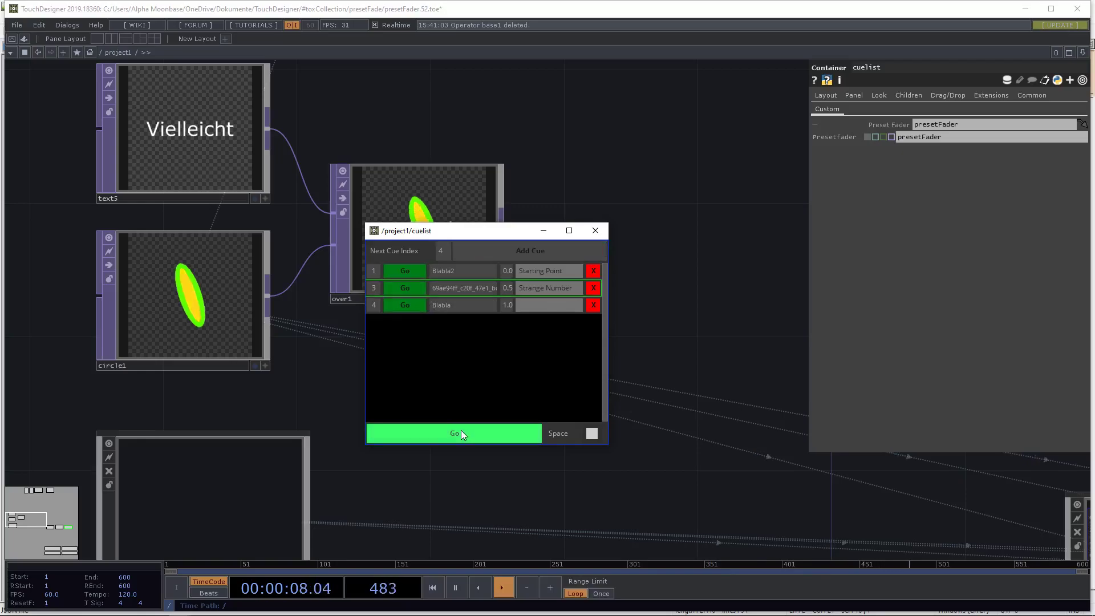
pyautogui.click(461, 431)
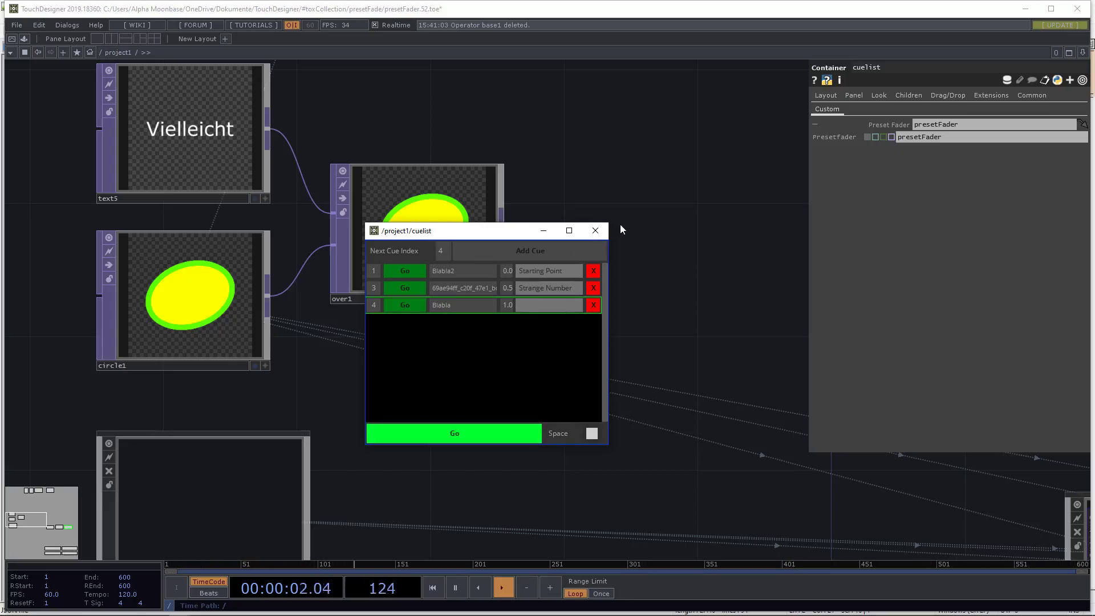
# Step: Trigger cues 1 and 3 alternately, twice each, to compare their transitions on circle1
pyautogui.click(405, 273)
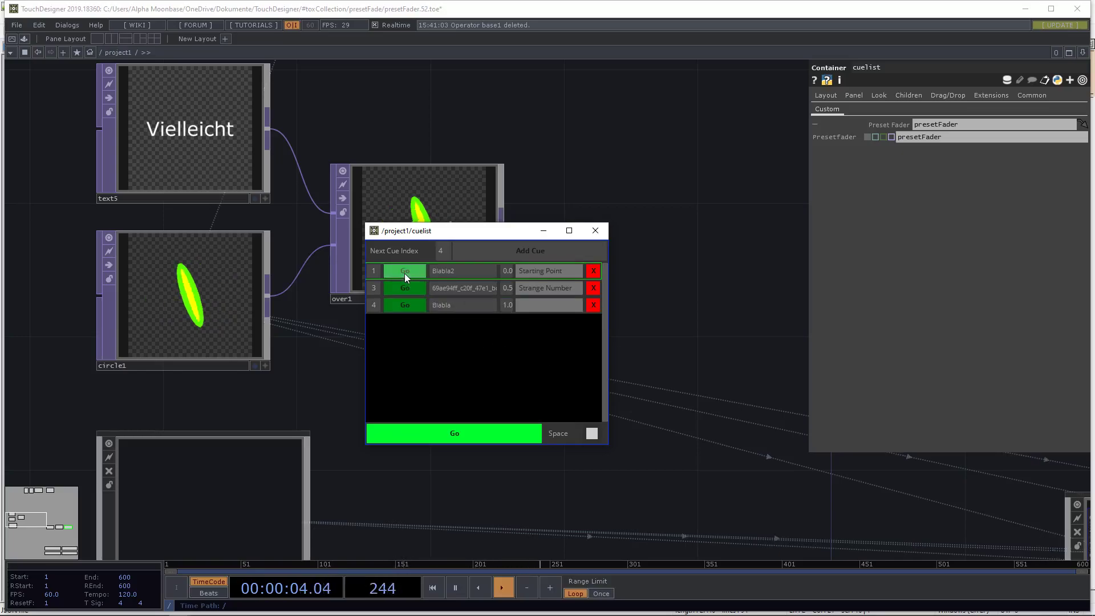
pyautogui.click(405, 286)
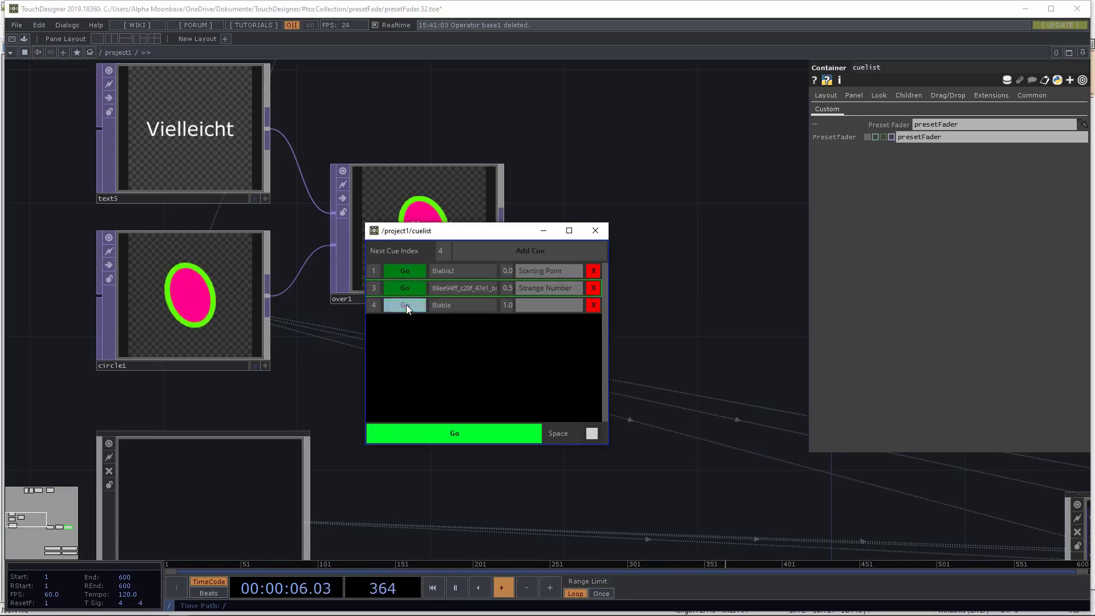
pyautogui.click(419, 268)
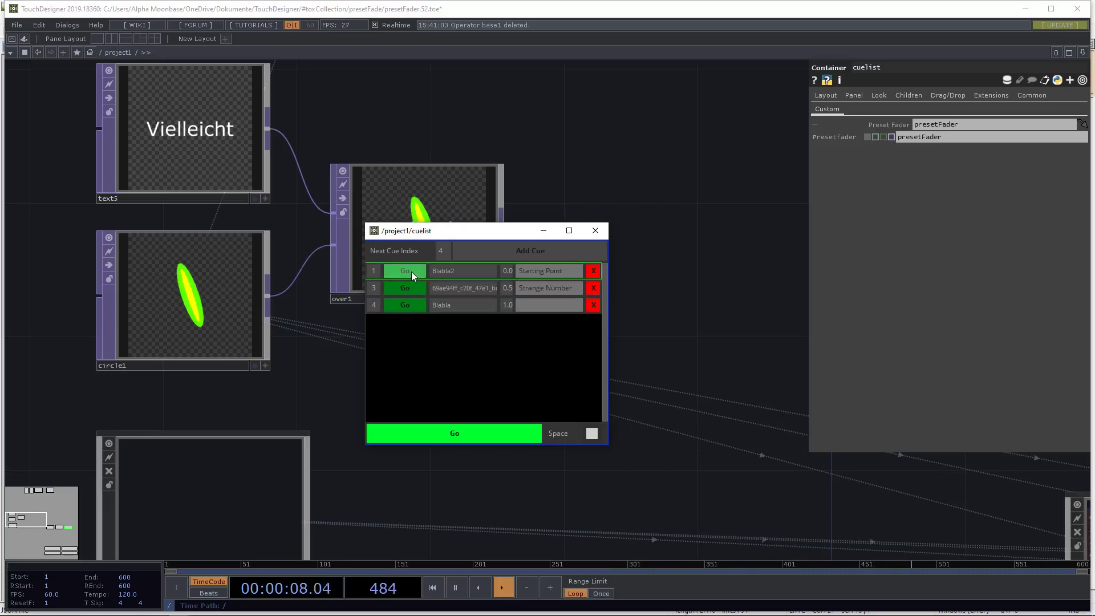
pyautogui.click(409, 289)
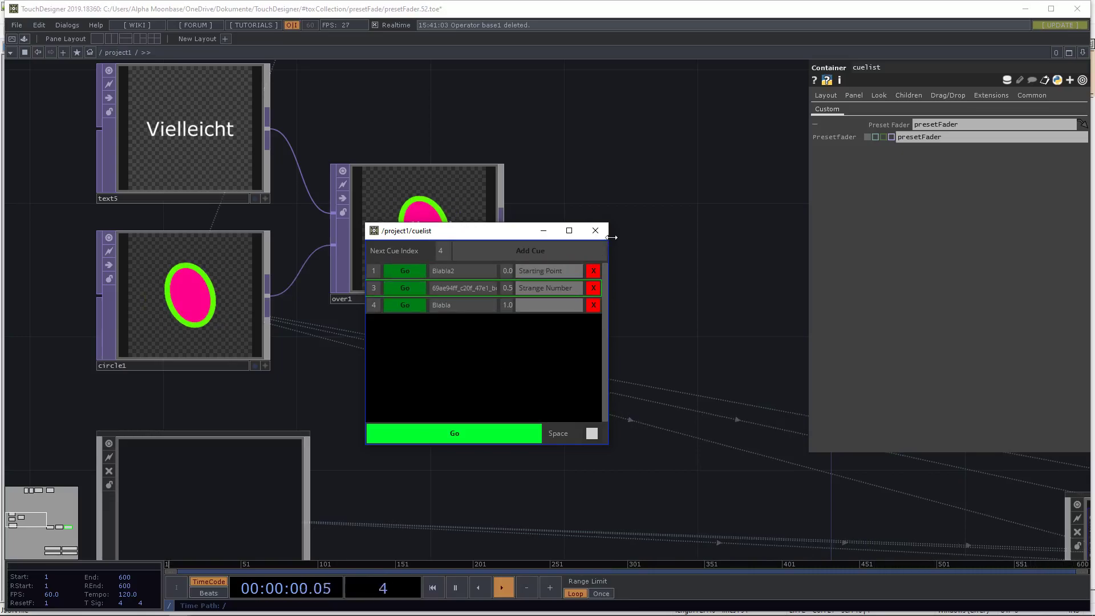
# Step: Close the cuelist window and return to the presetFader, presetDashboard and cuelist components in the network
pyautogui.click(595, 231)
pyautogui.moveTo(702, 246); pyautogui.dragTo(346, 306)
pyautogui.scroll(-2, 347, 303)
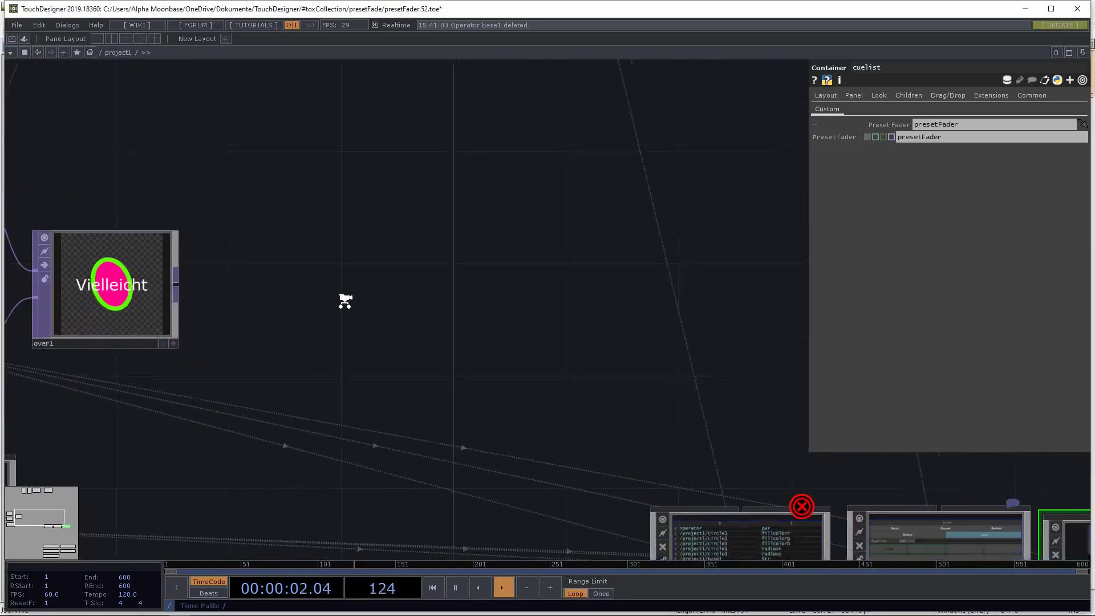
pyautogui.moveTo(456, 324); pyautogui.dragTo(203, 151)
pyautogui.moveTo(470, 166); pyautogui.dragTo(251, 174)
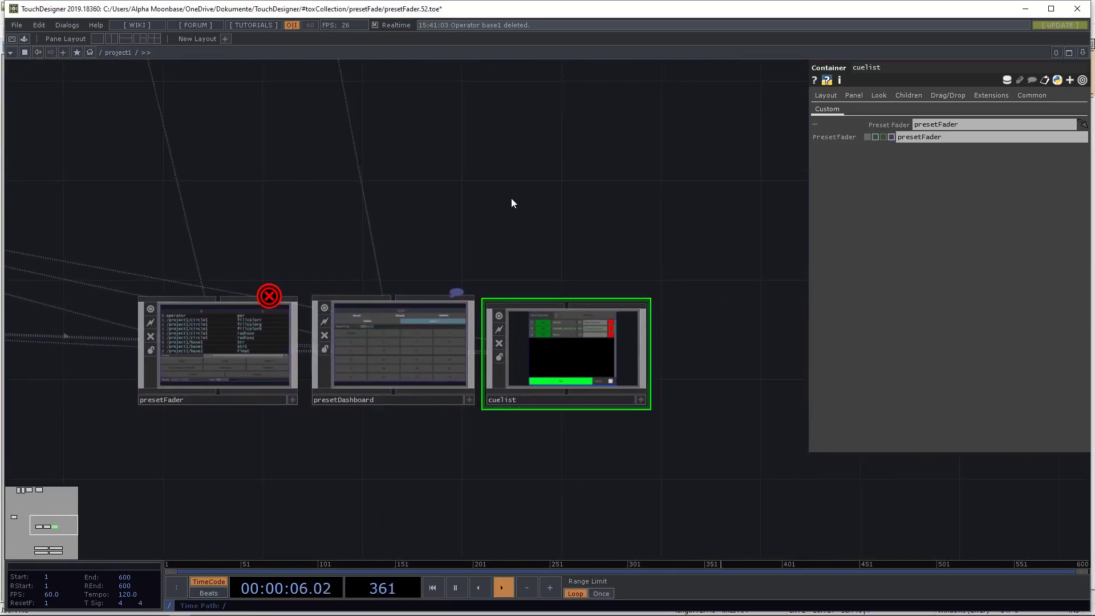